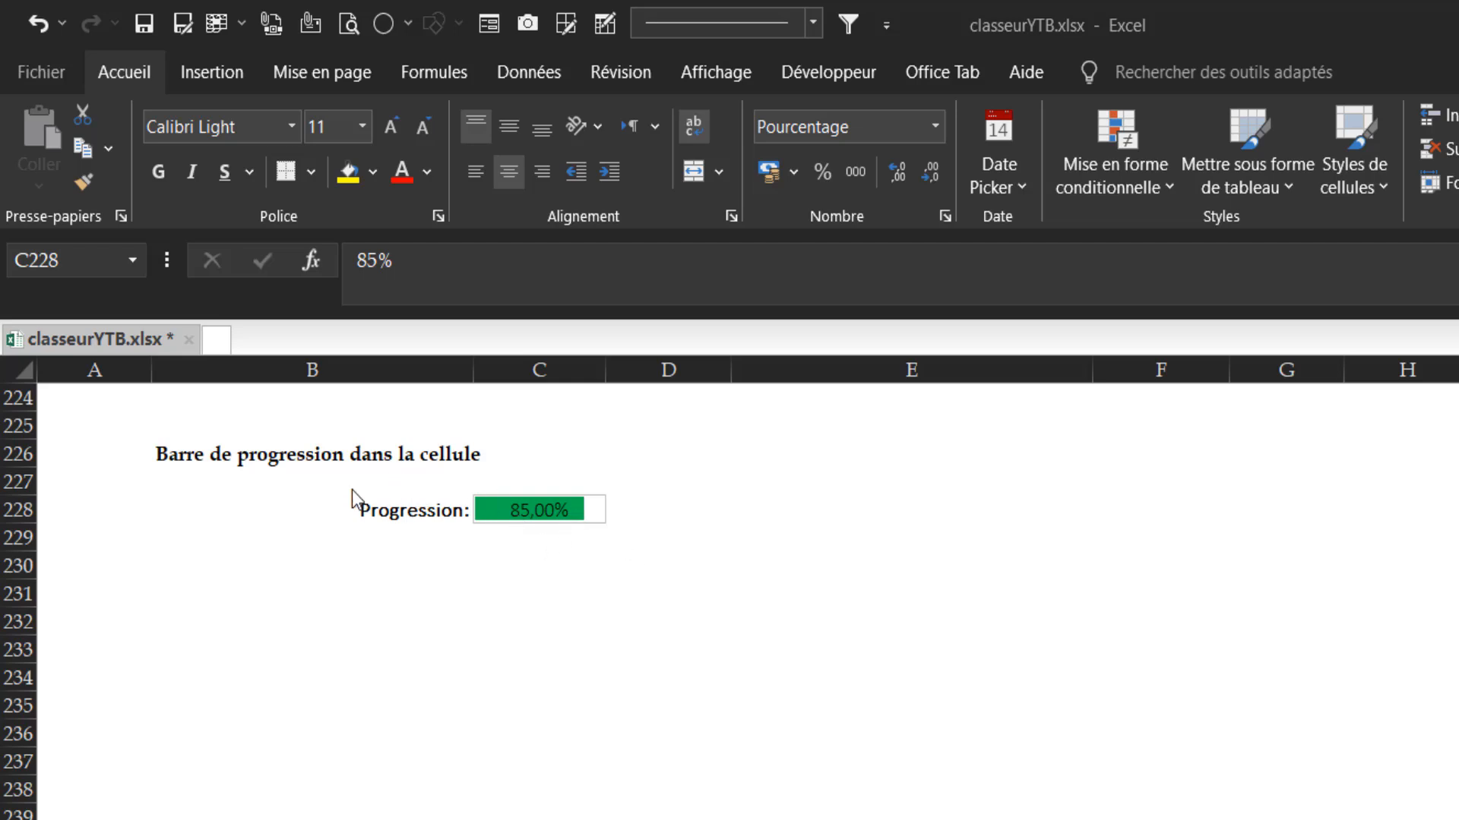
Test the progress bar in cell C228 by entering 50%, 90% and 100% in turn.
left_click(508, 509)
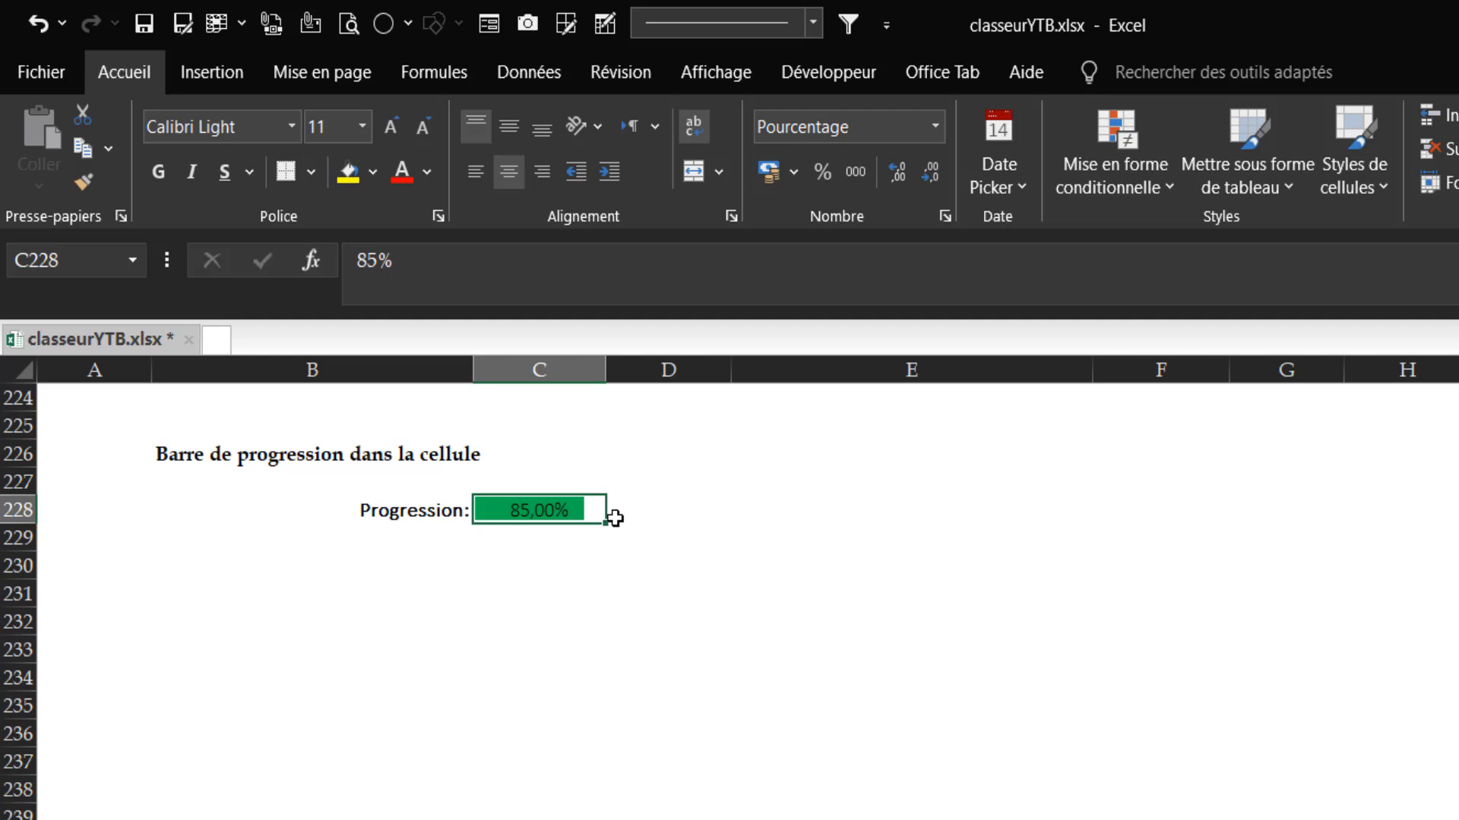
type("50")
key("ctrl+Return")
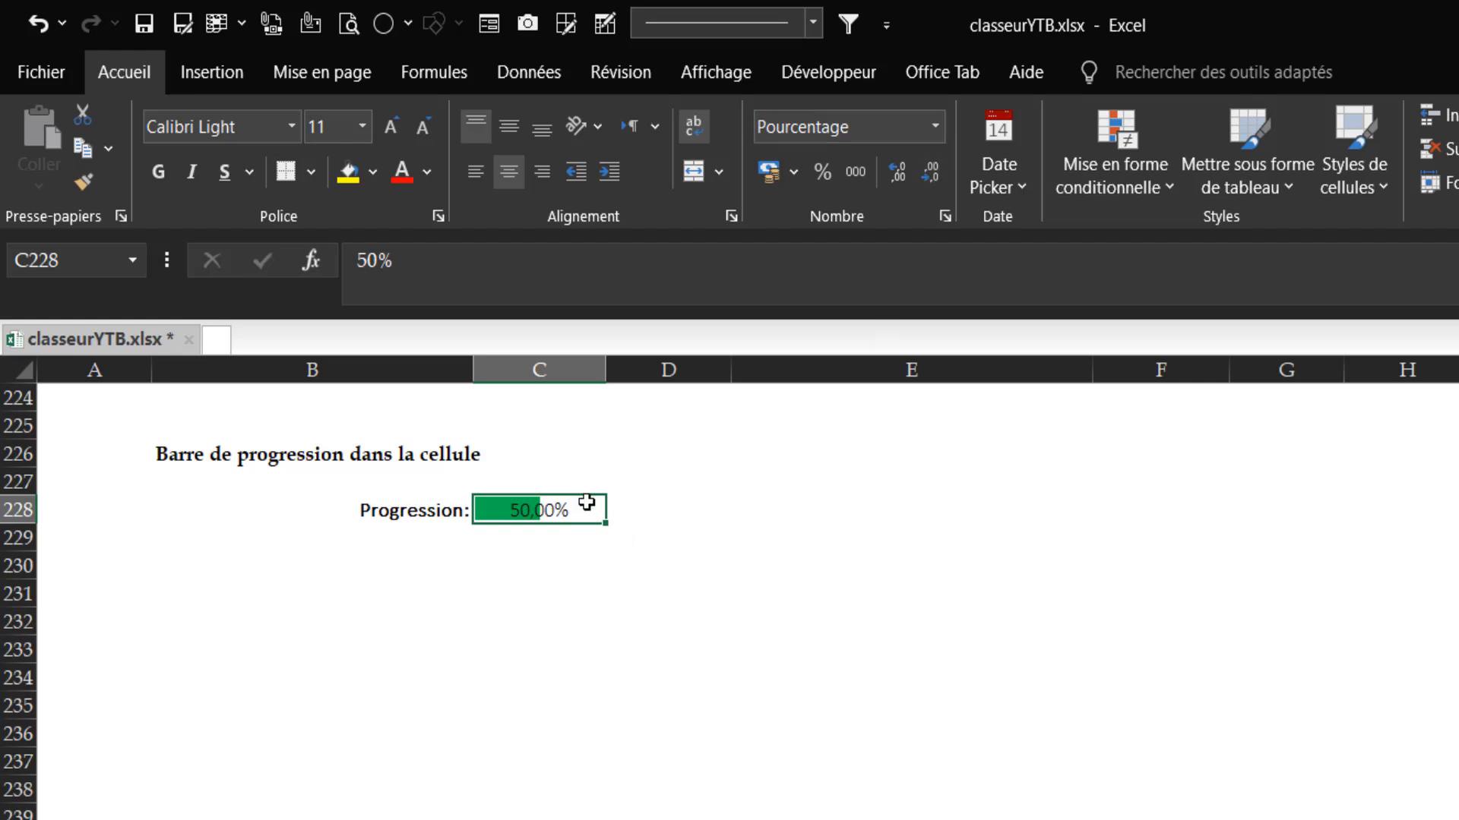
type("90")
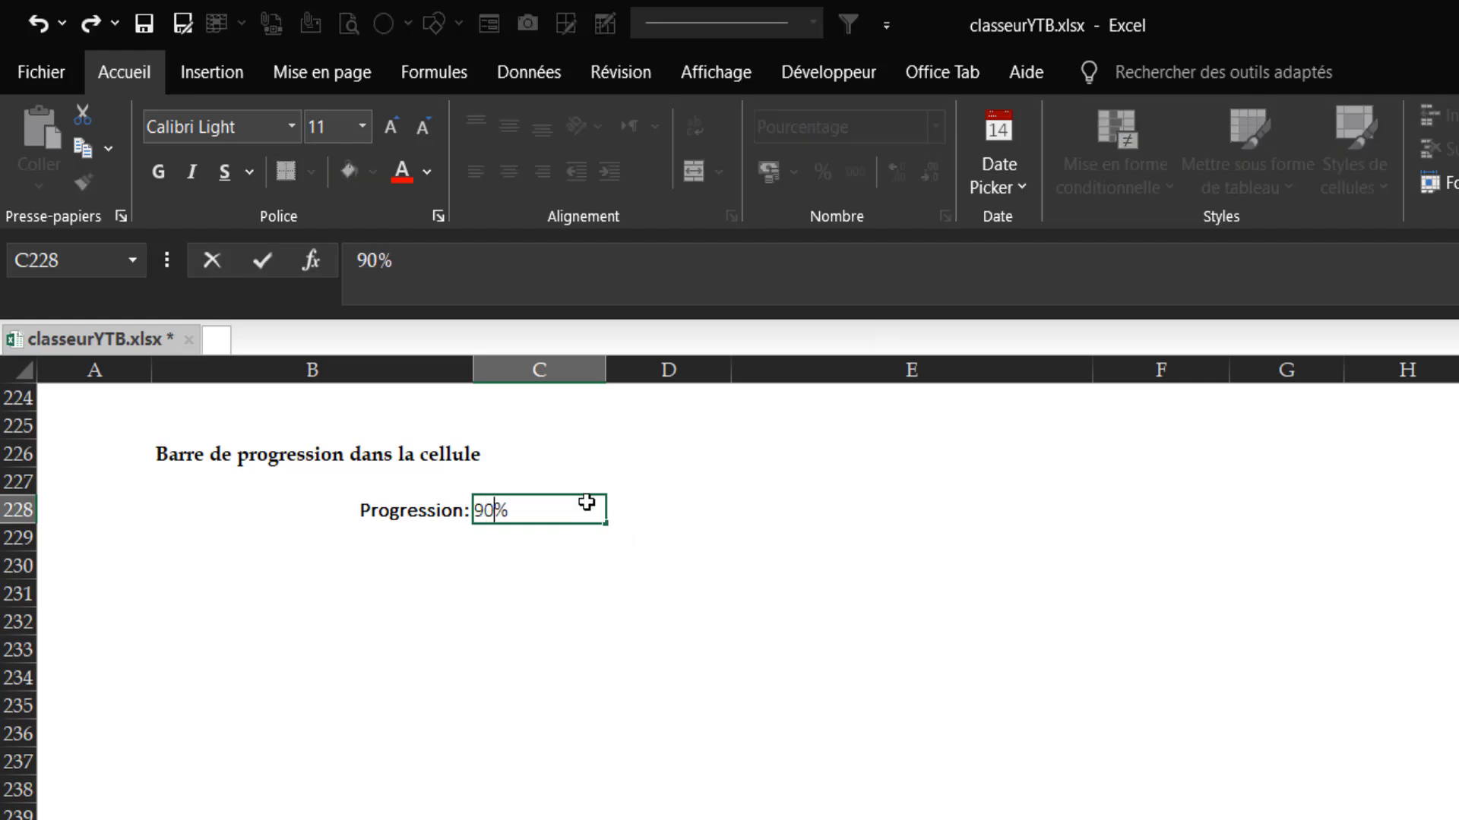
key("ctrl+Return")
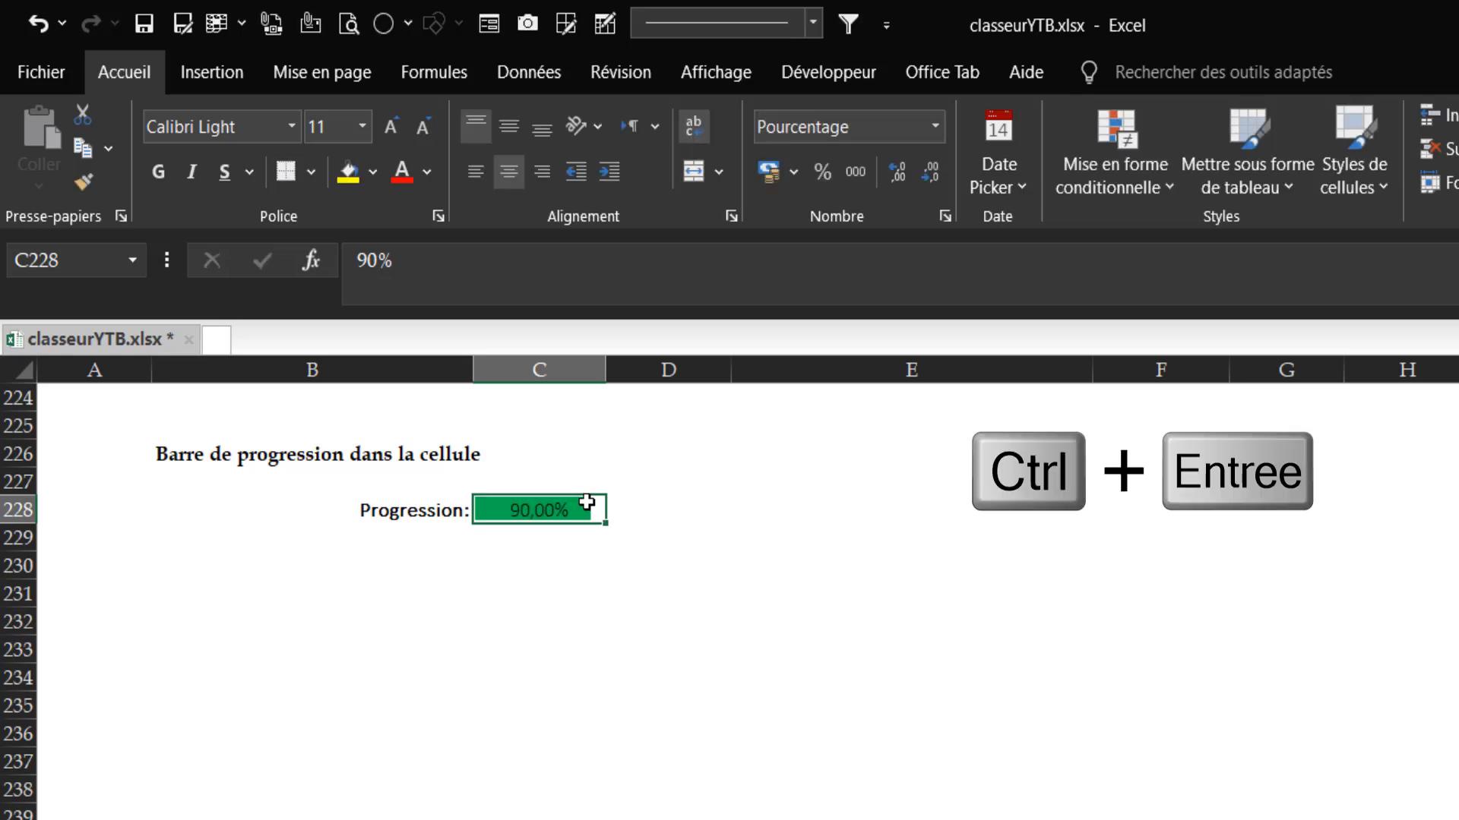
type("100")
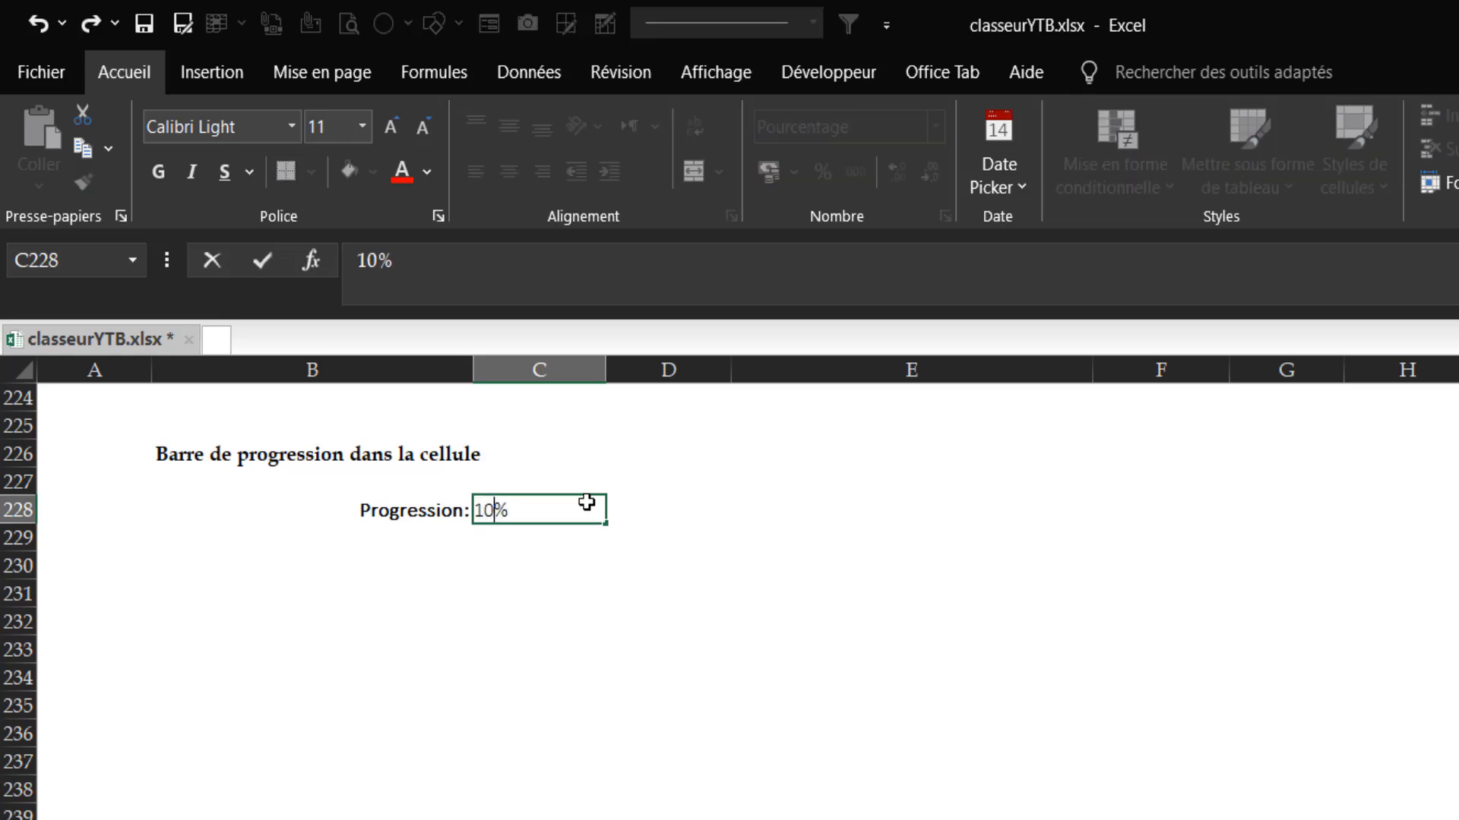
key("ctrl+Return")
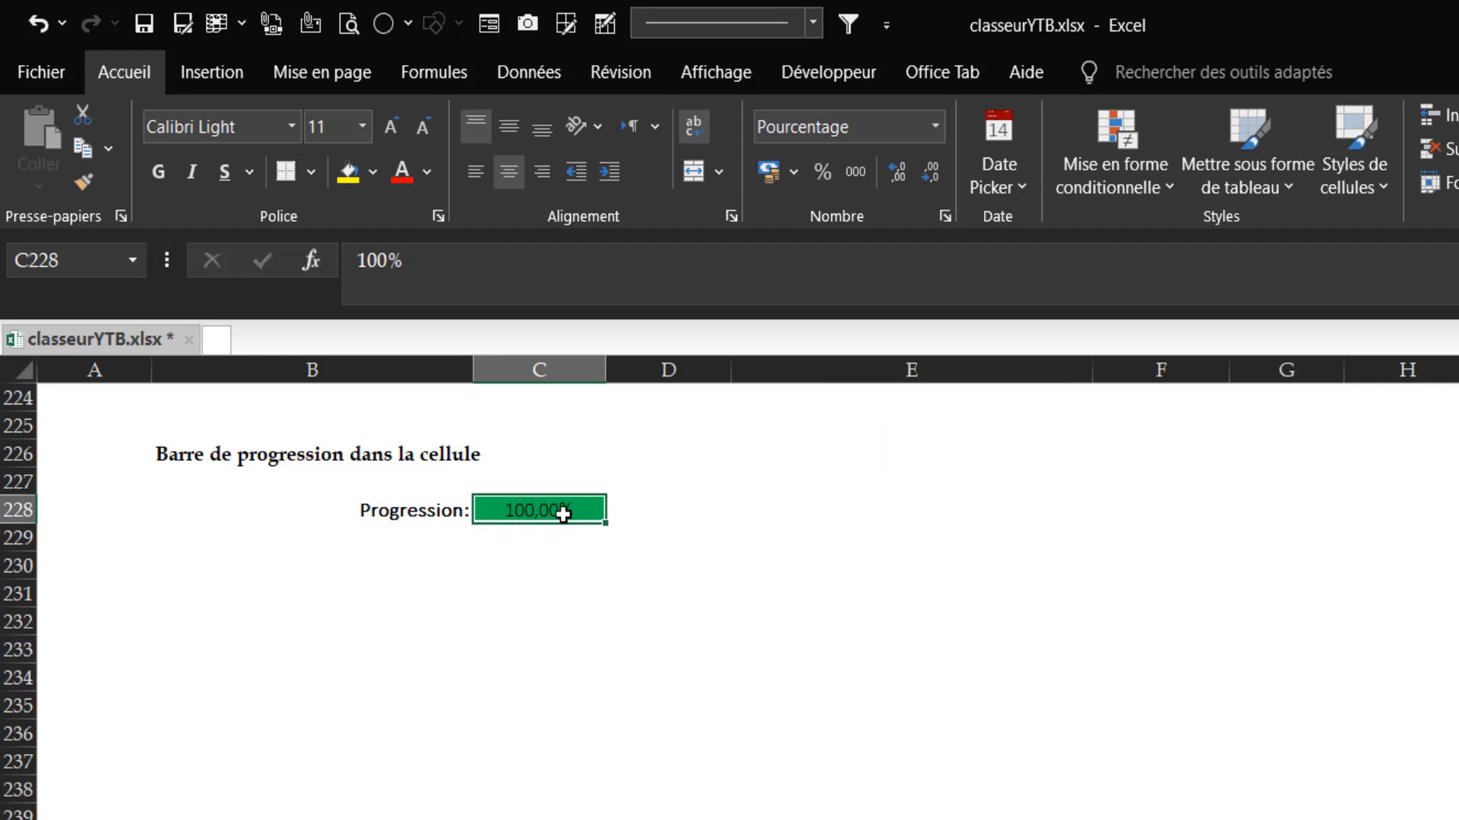
left_click(791, 419)
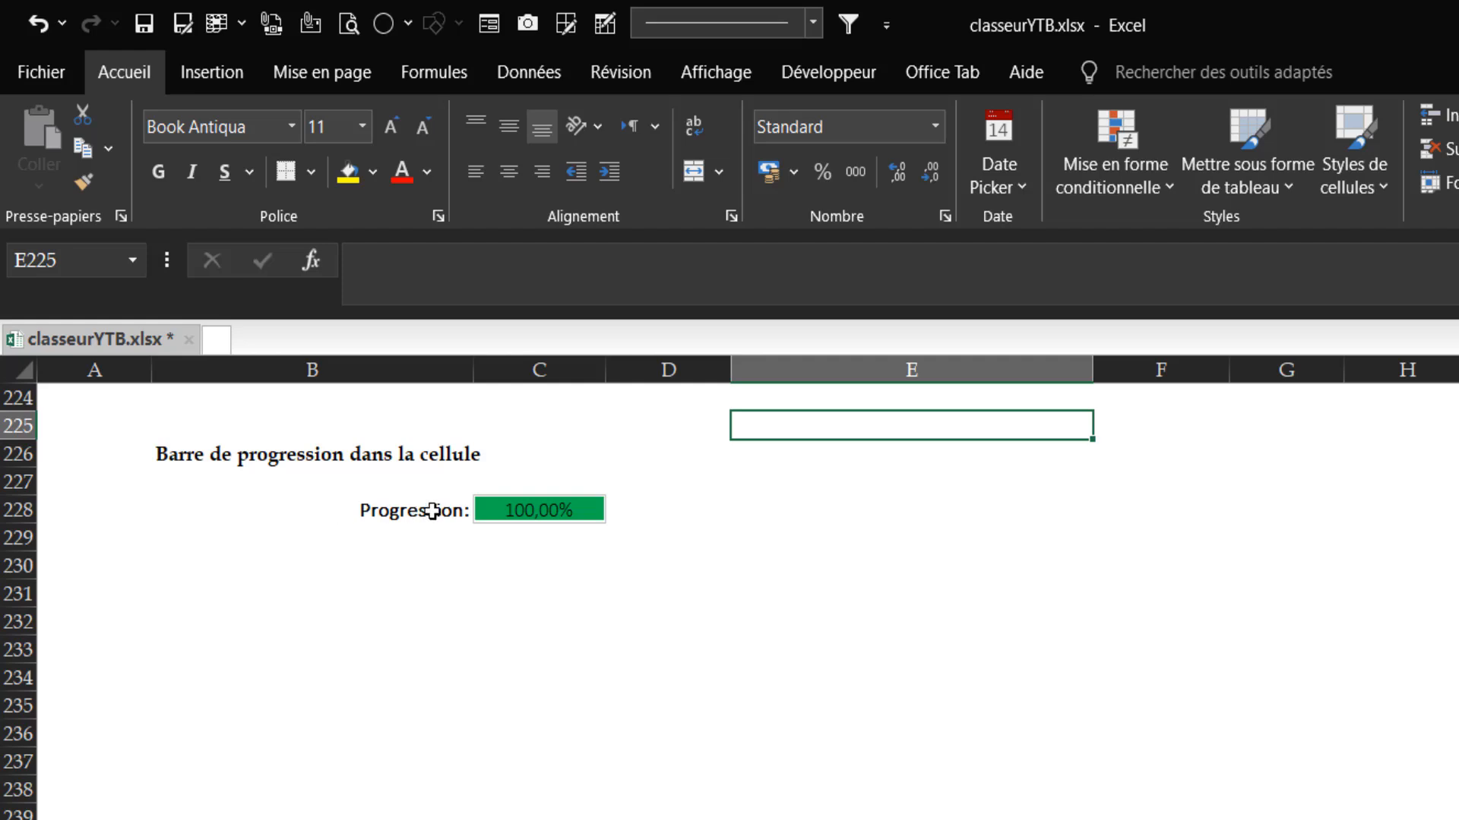
Enter 50% in the unformatted progression cell C228 and replace it with 10%.
left_click(487, 507)
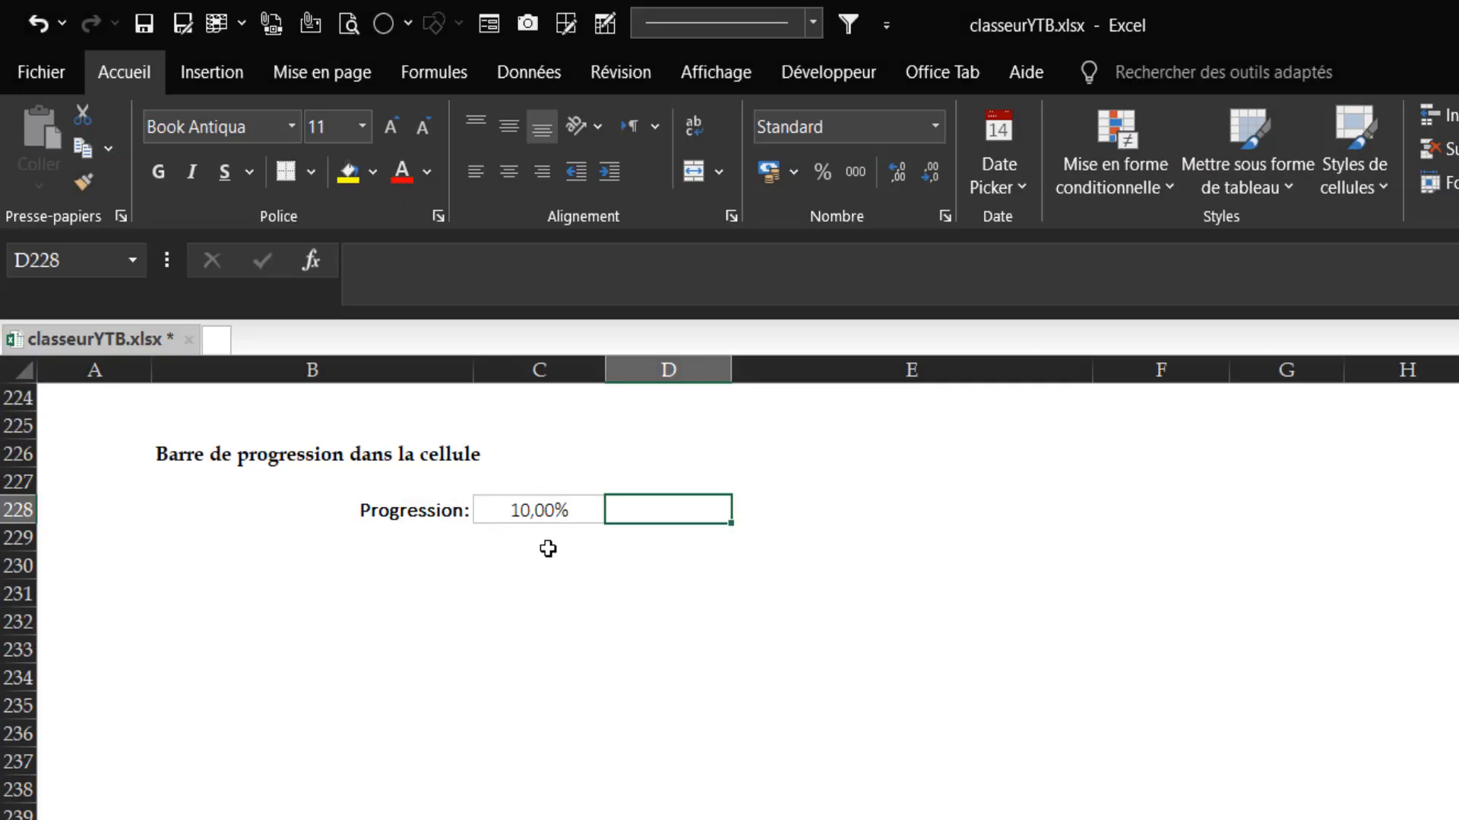
left_click(560, 507)
type("50")
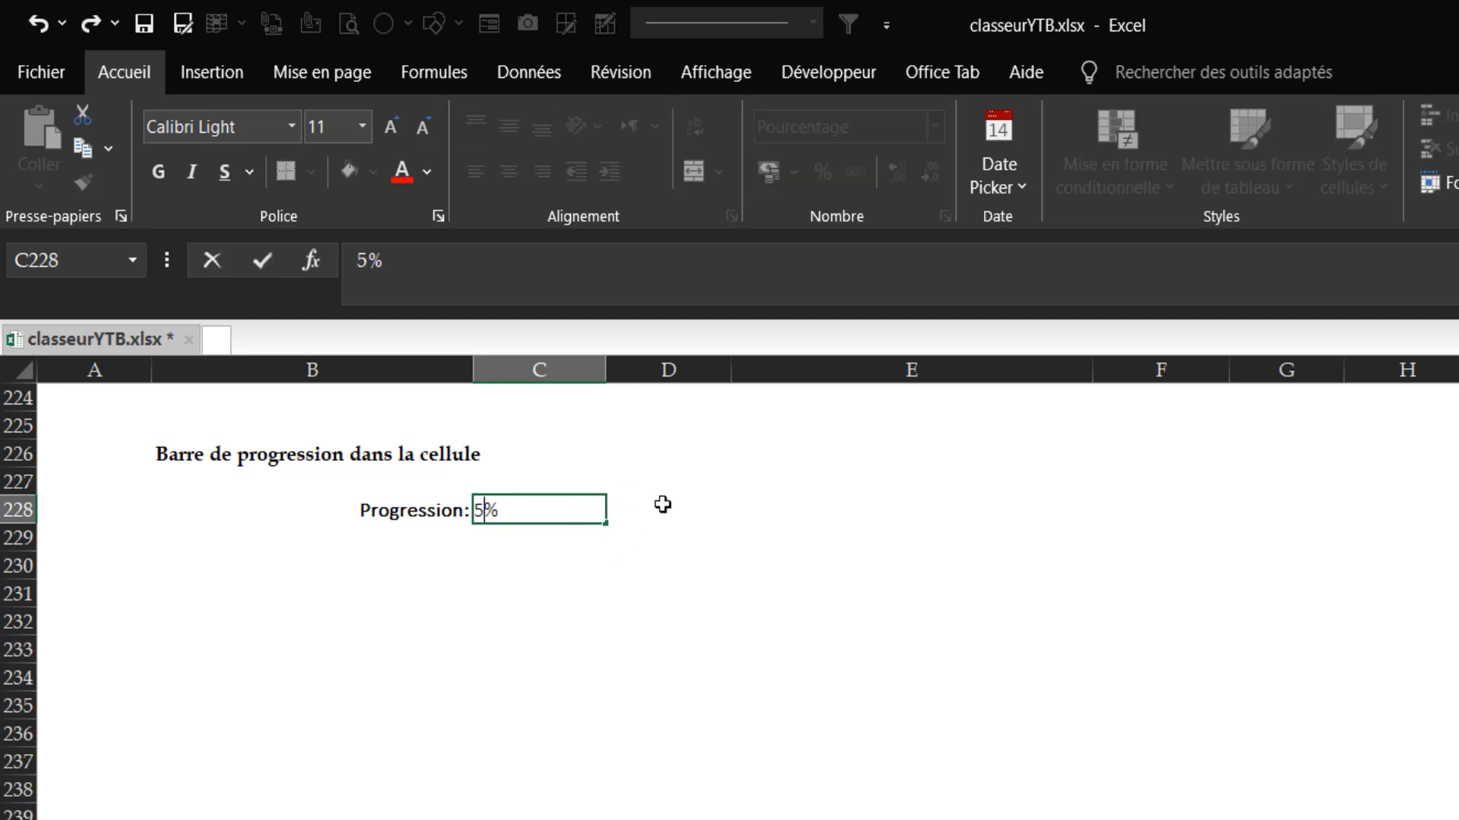
key("Return")
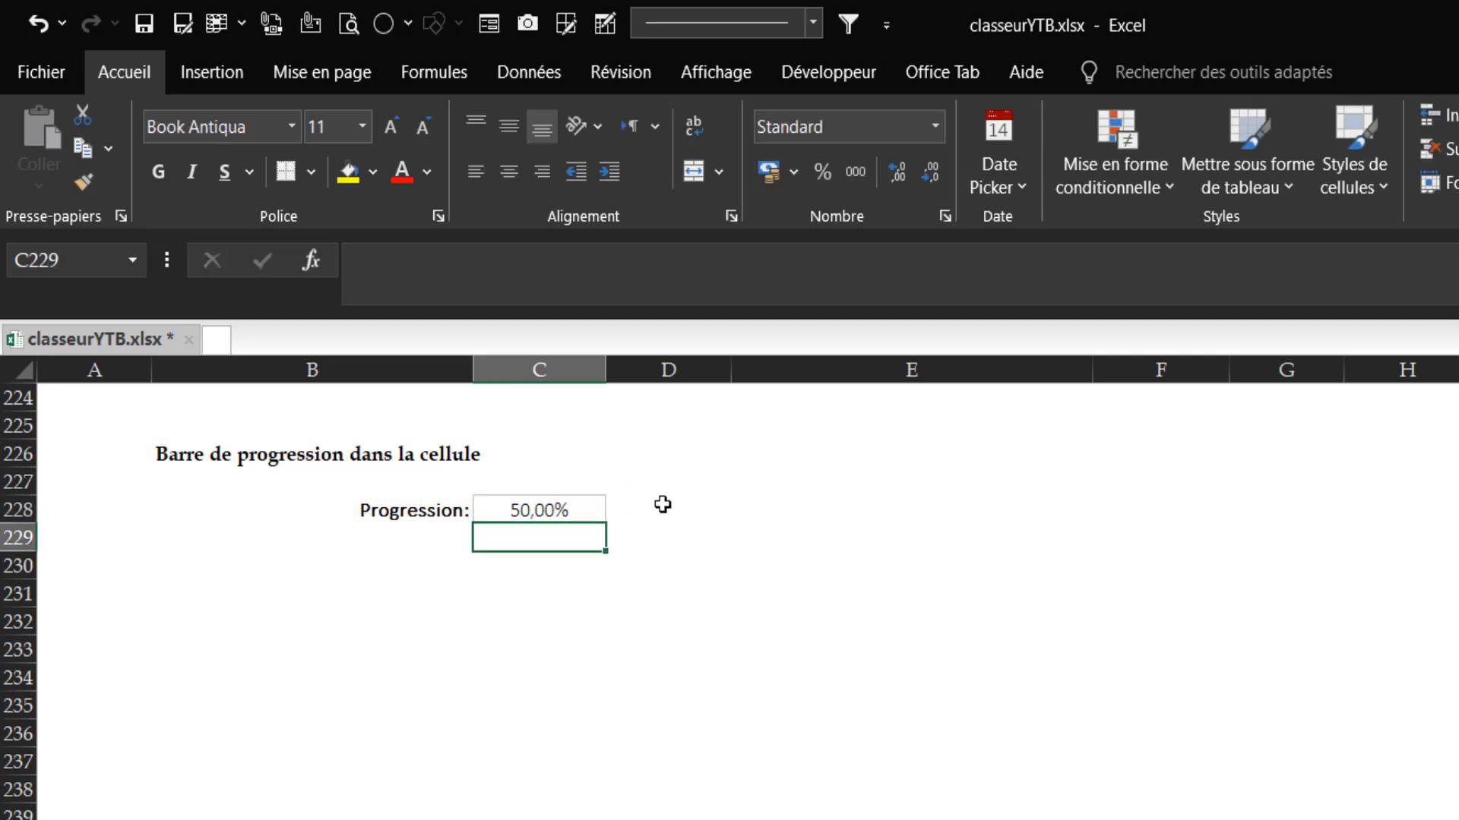
left_click(601, 510)
type("10")
key("Return")
Start a new conditional formatting rule for cell C228 with the format style Barre de données.
left_click(559, 517)
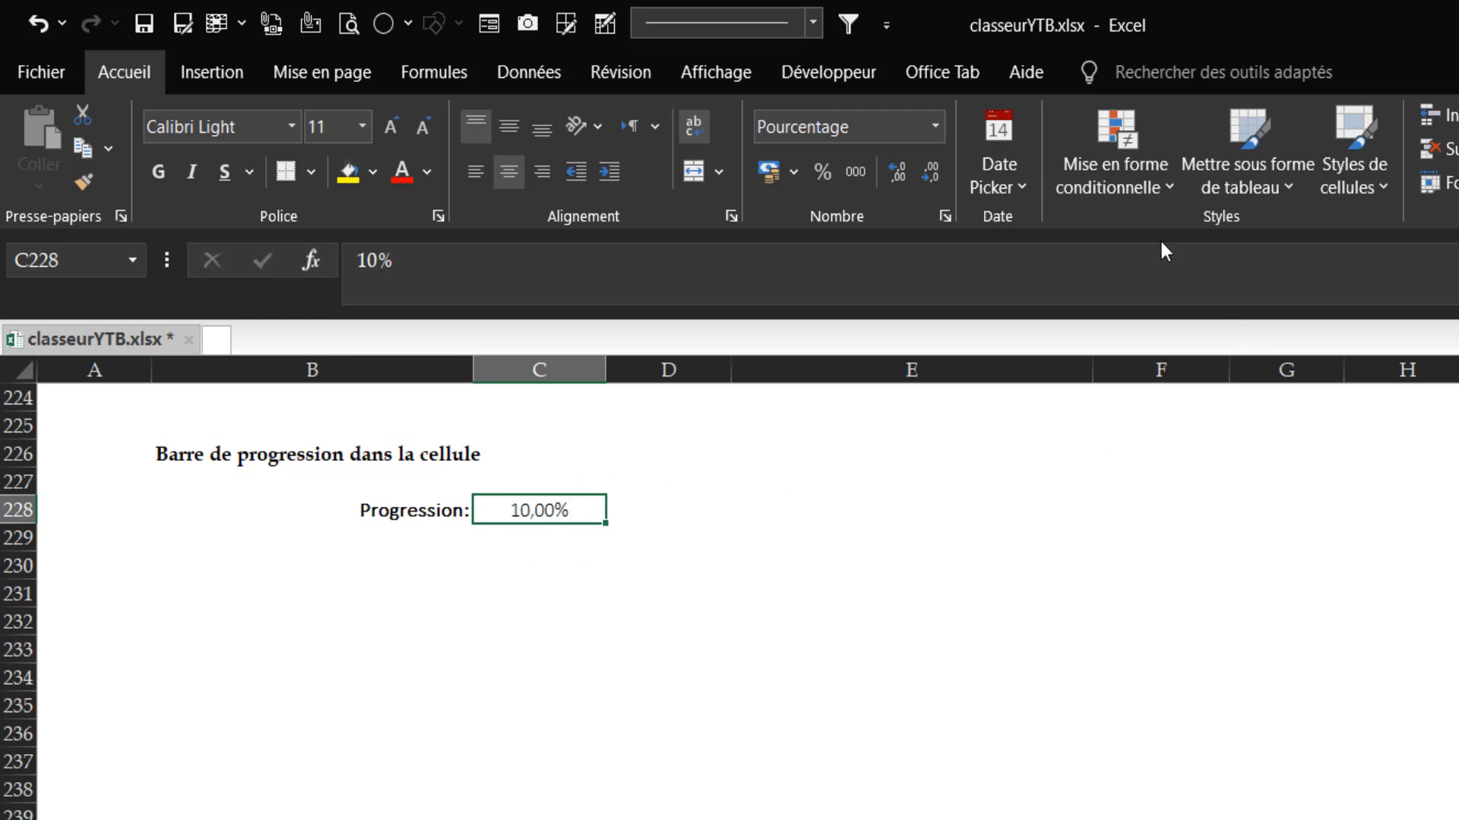
left_click(1170, 178)
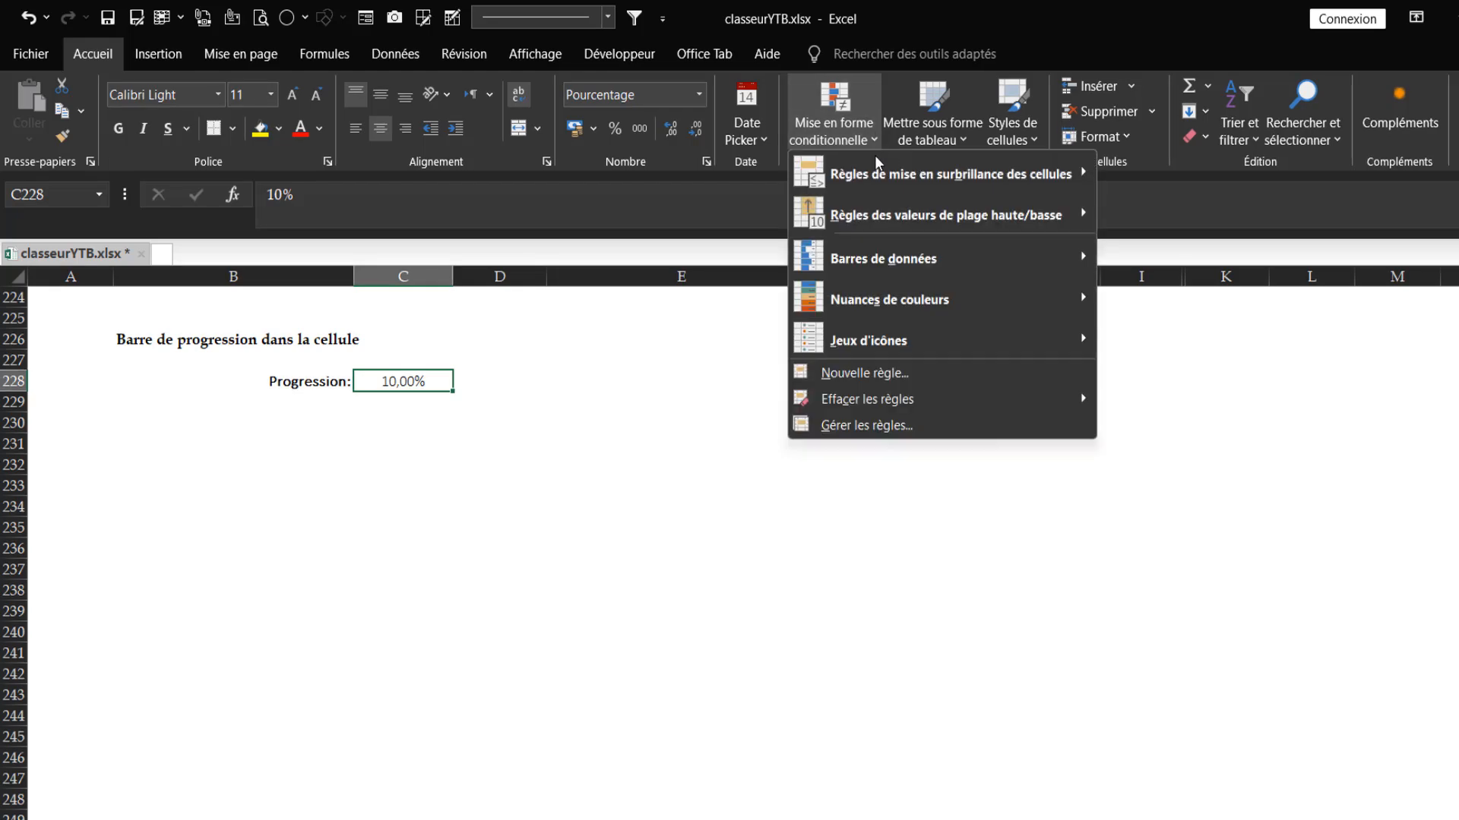
left_click(873, 373)
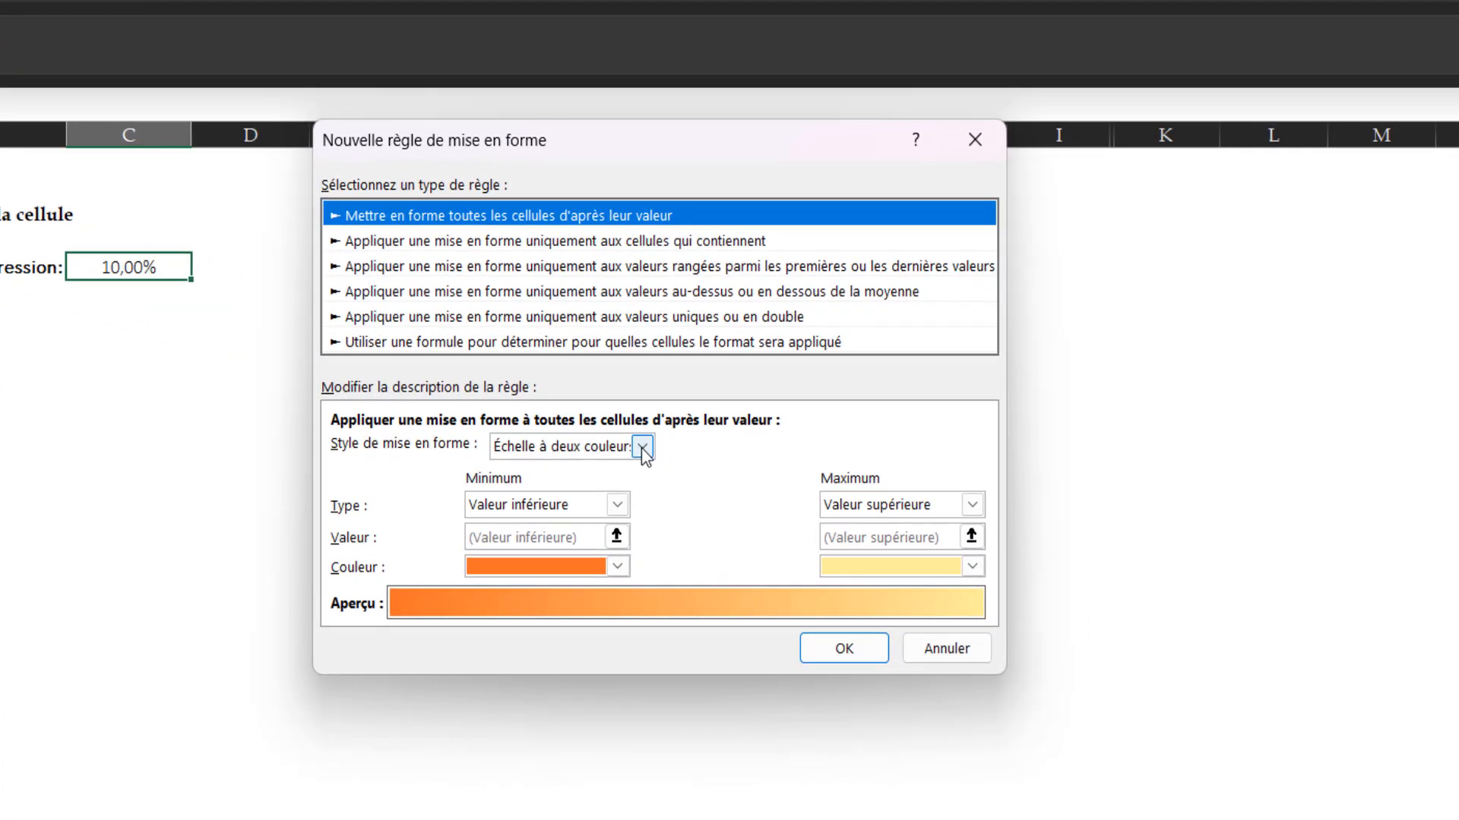
left_click(643, 446)
left_click(558, 509)
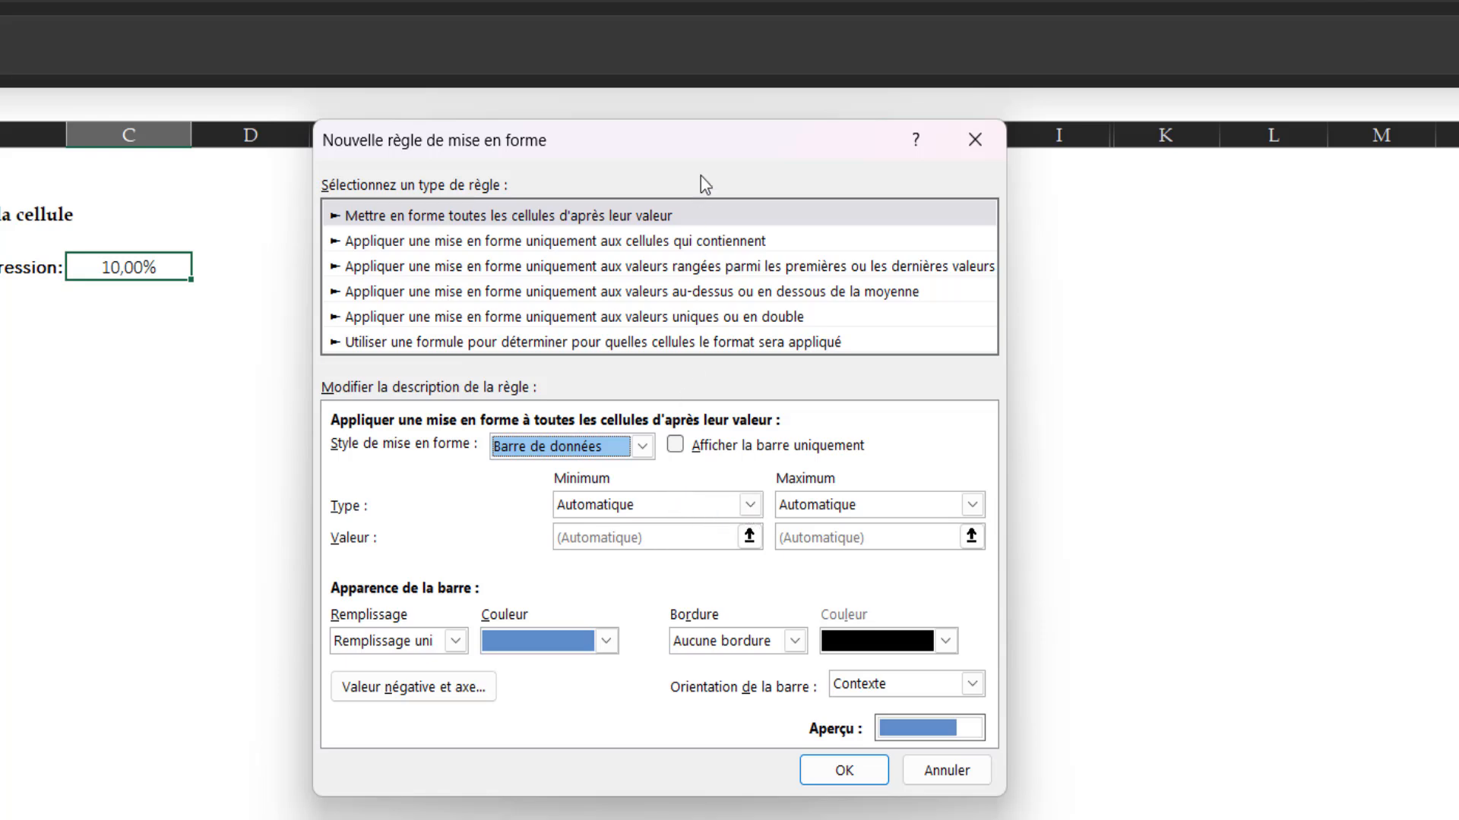
Set the data bar's minimum and maximum types to Nombre, with a maximum value of 1.
left_click_drag(695, 156, 615, 16)
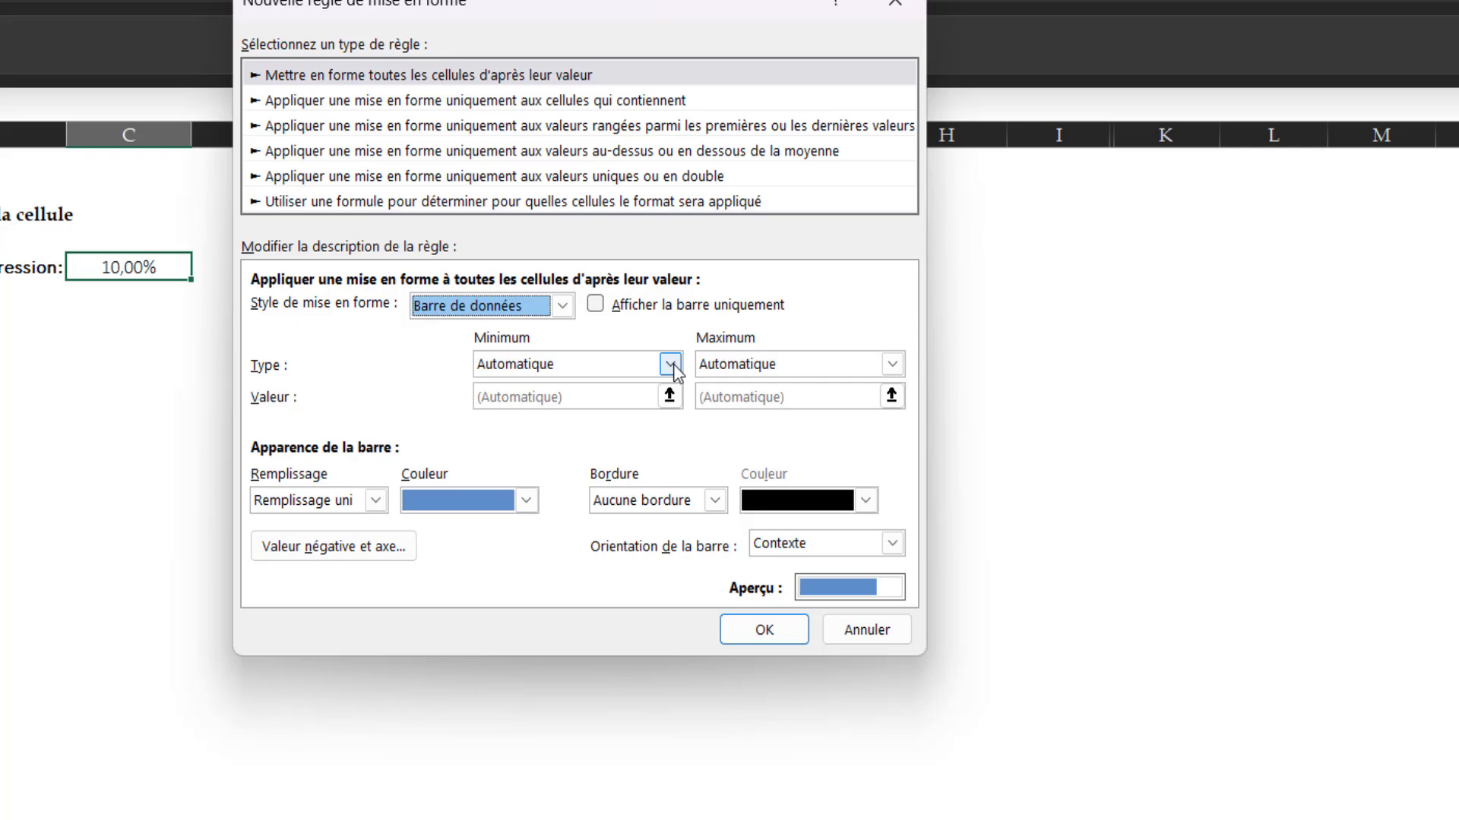
left_click(670, 364)
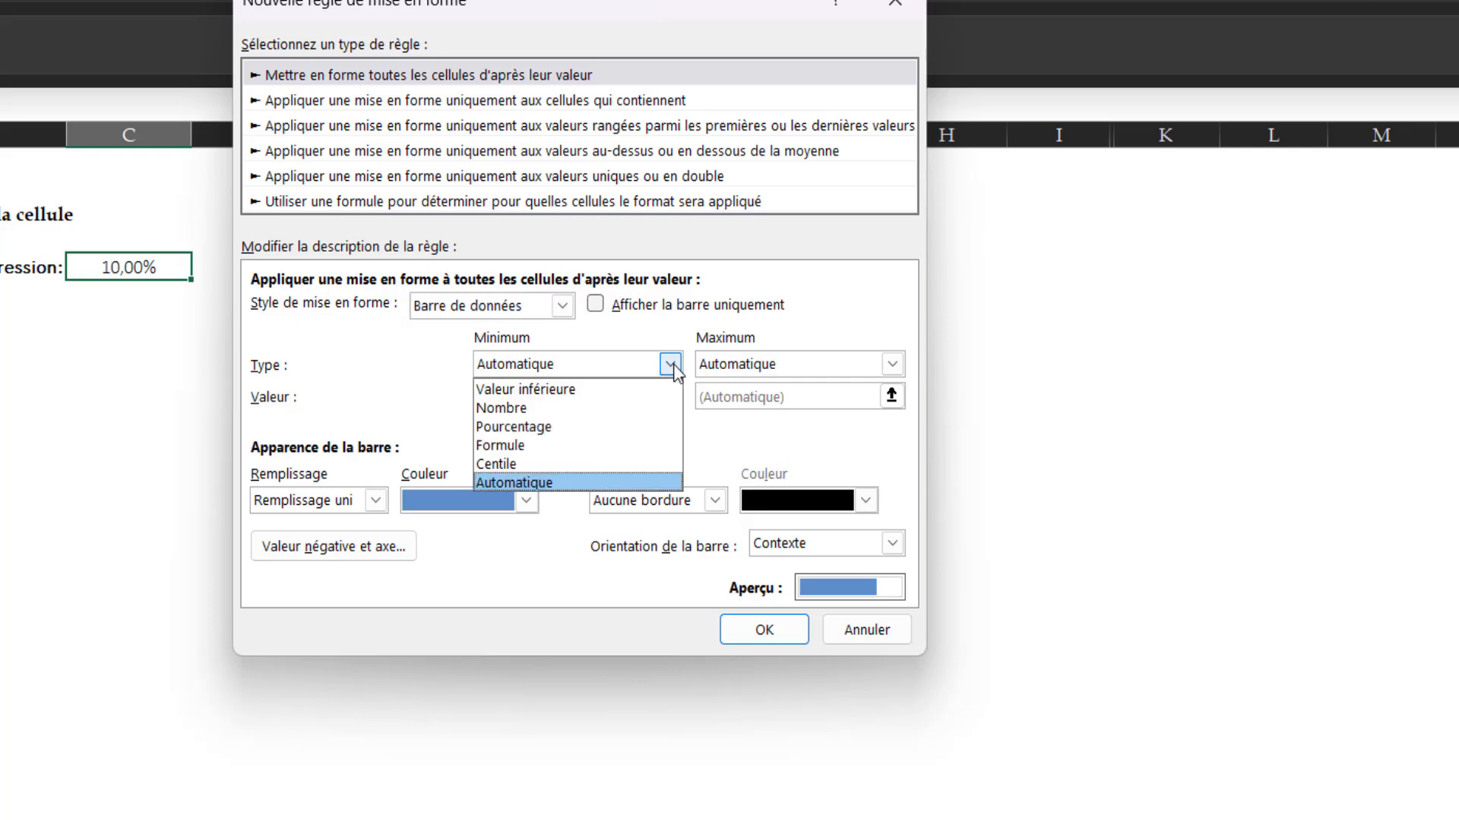
left_click(590, 408)
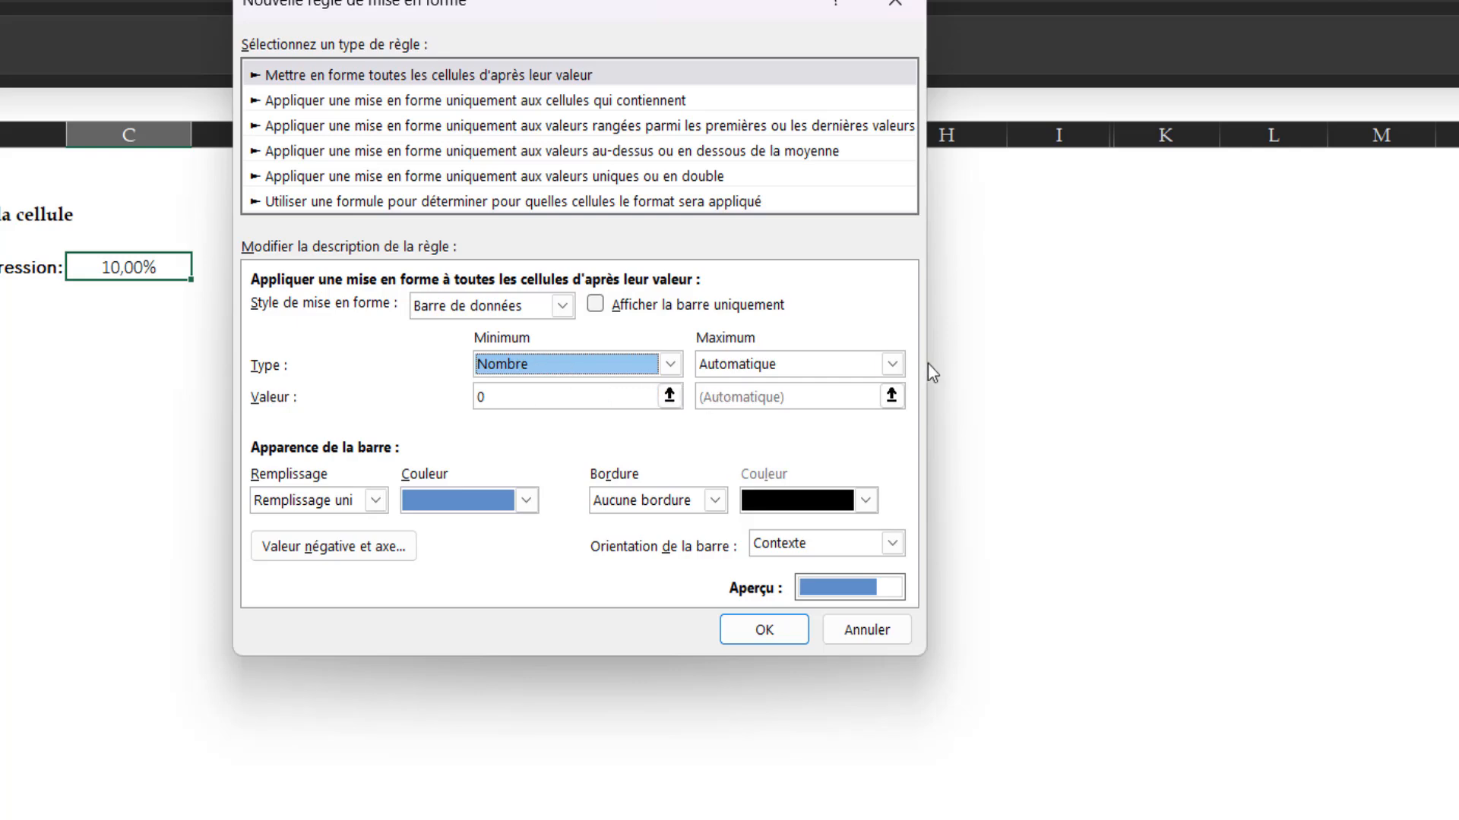
left_click(783, 364)
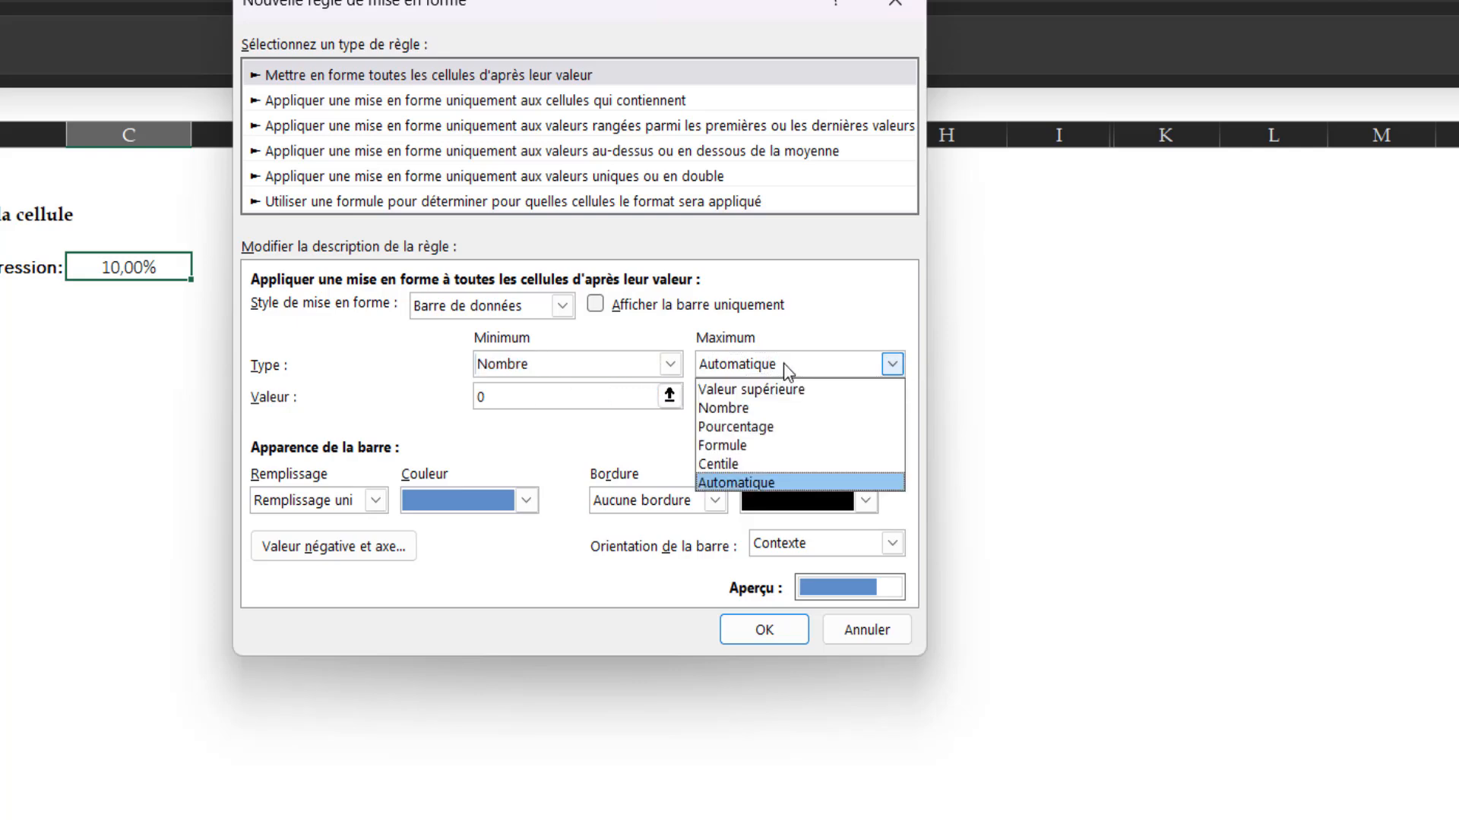
left_click(766, 407)
key("Tab")
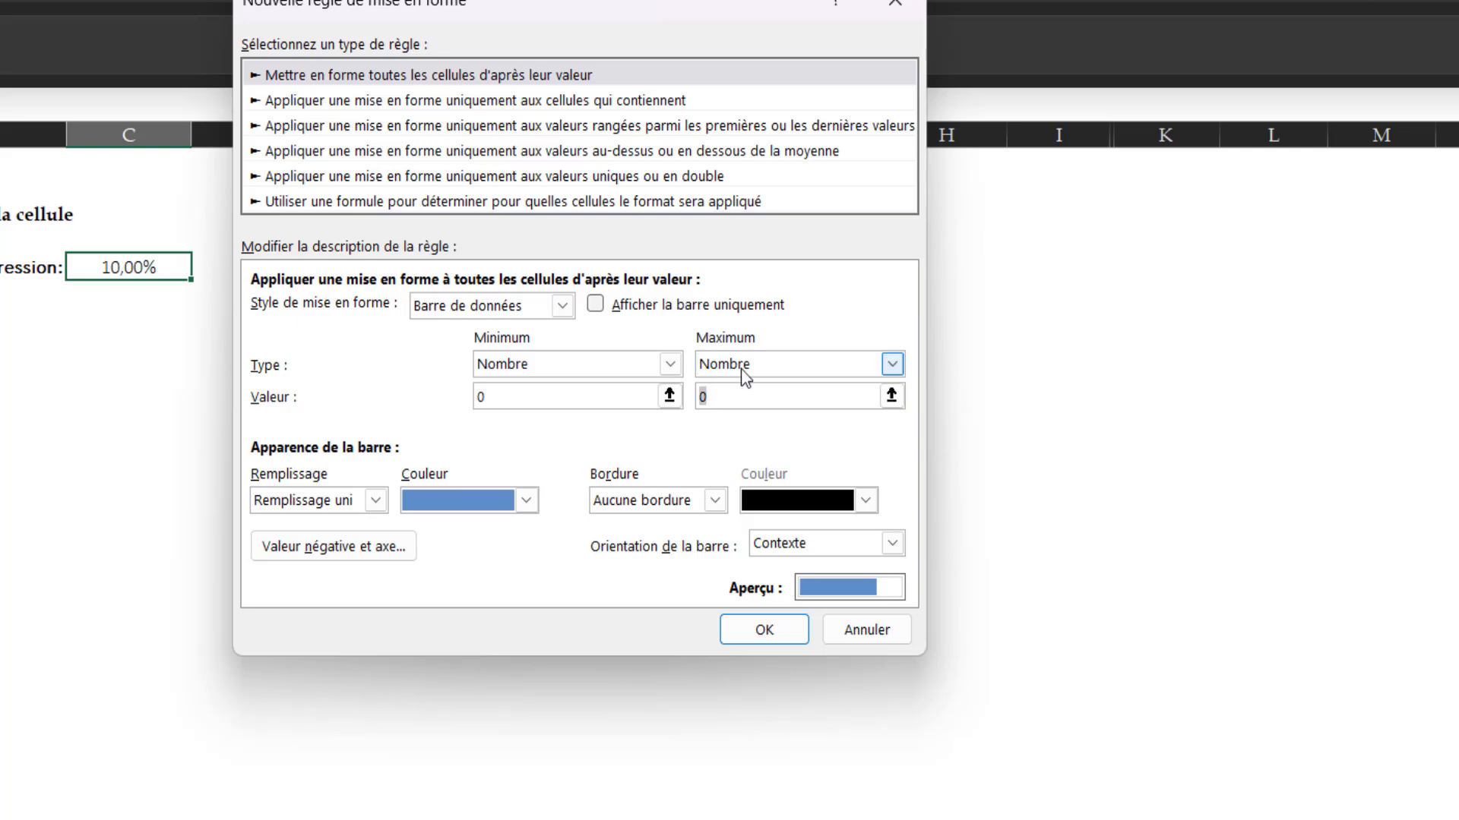
type("1")
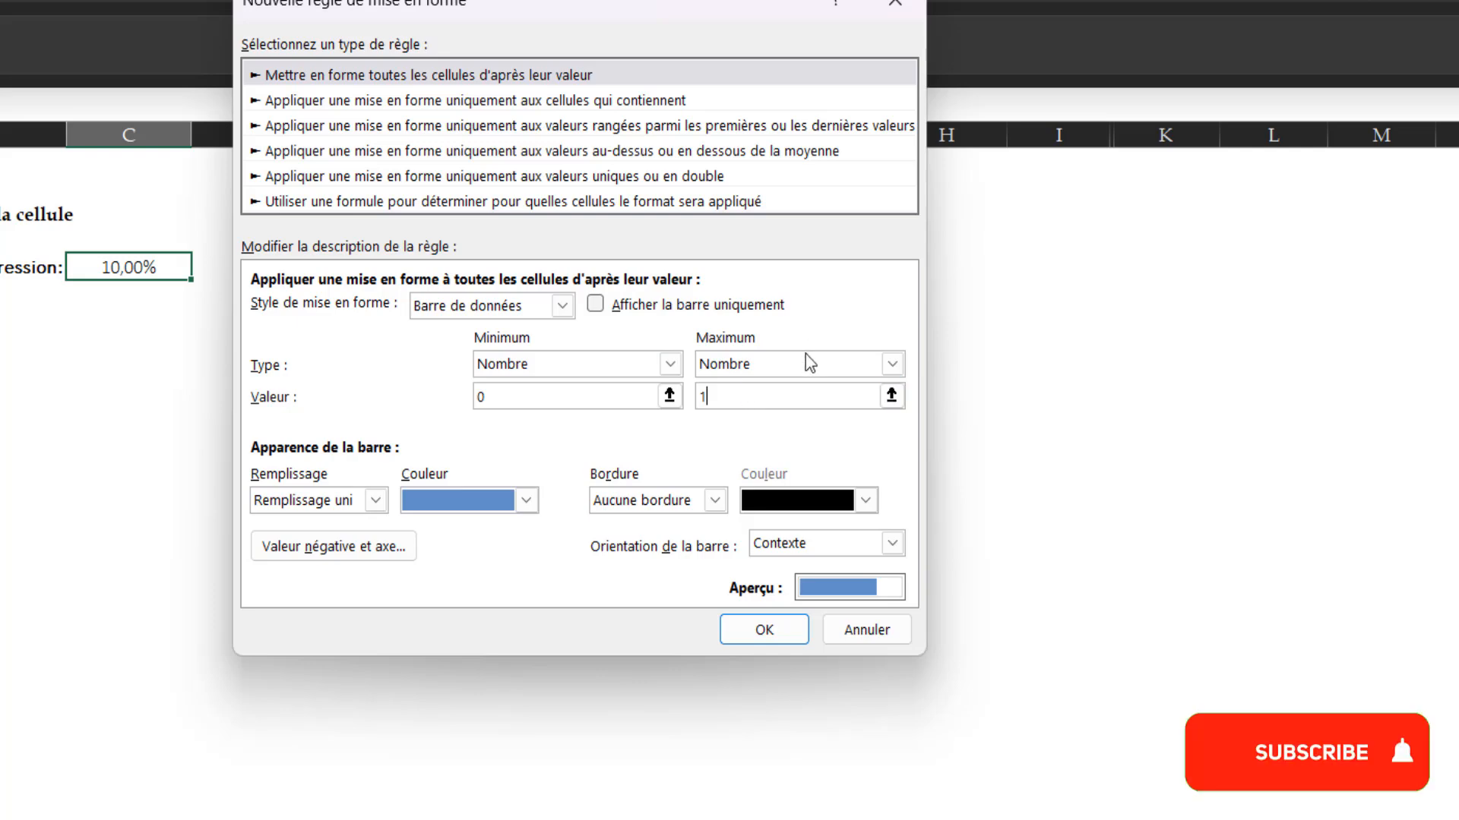
left_click(670, 365)
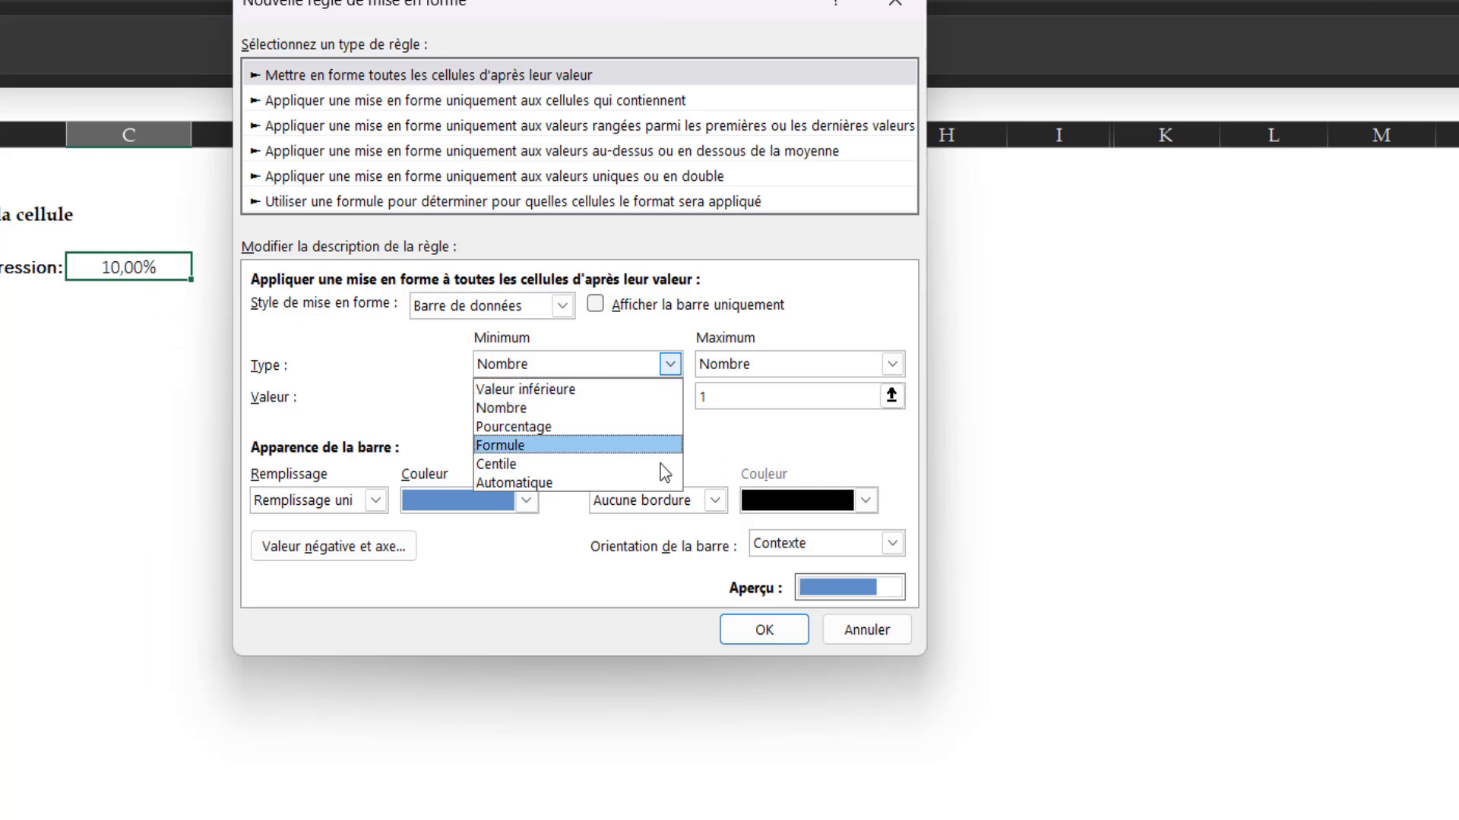
left_click(718, 436)
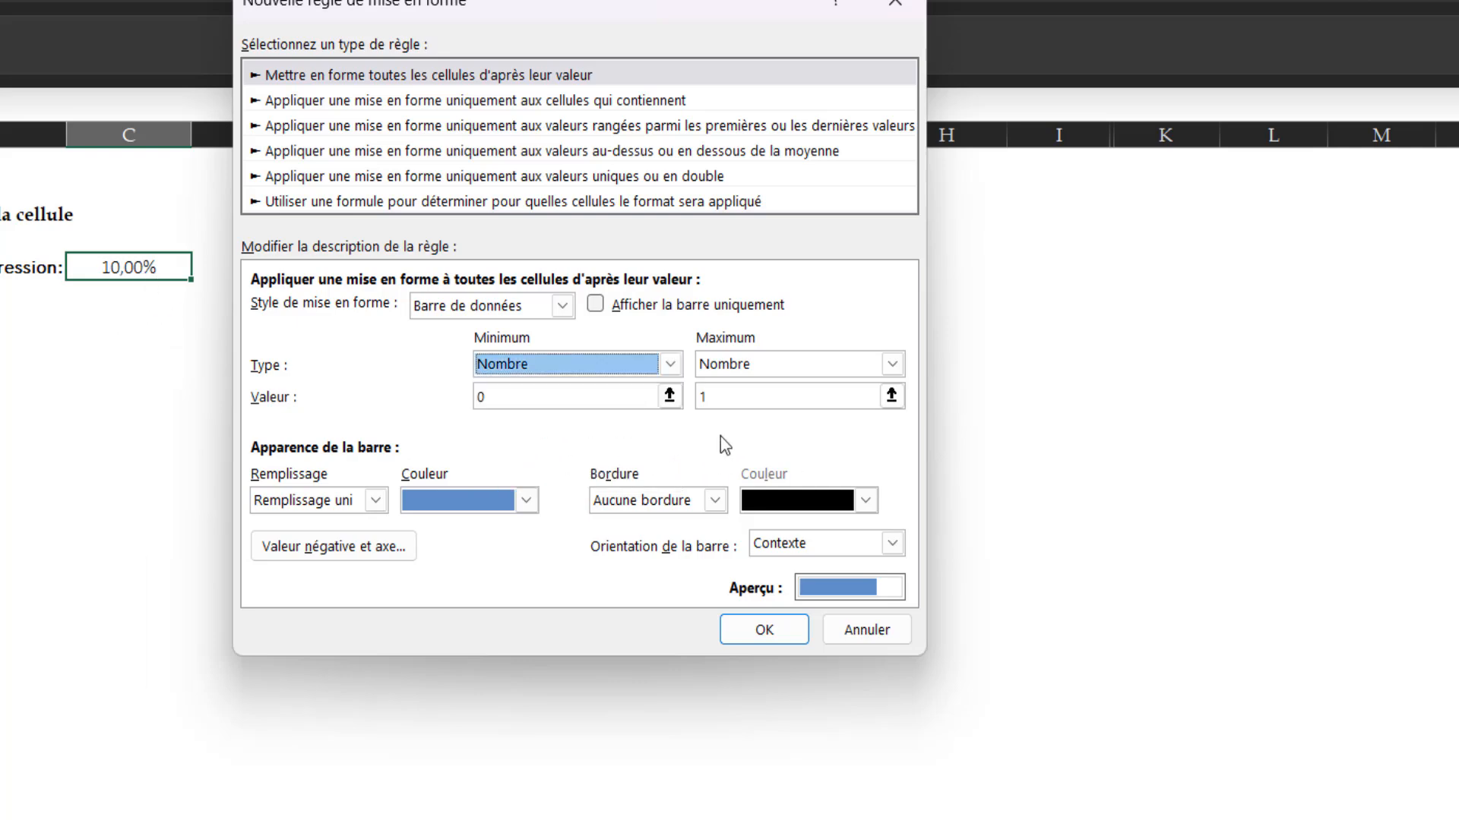
Set the bar's fill colour to the standard green and apply the rule to cell C228.
left_click(528, 500)
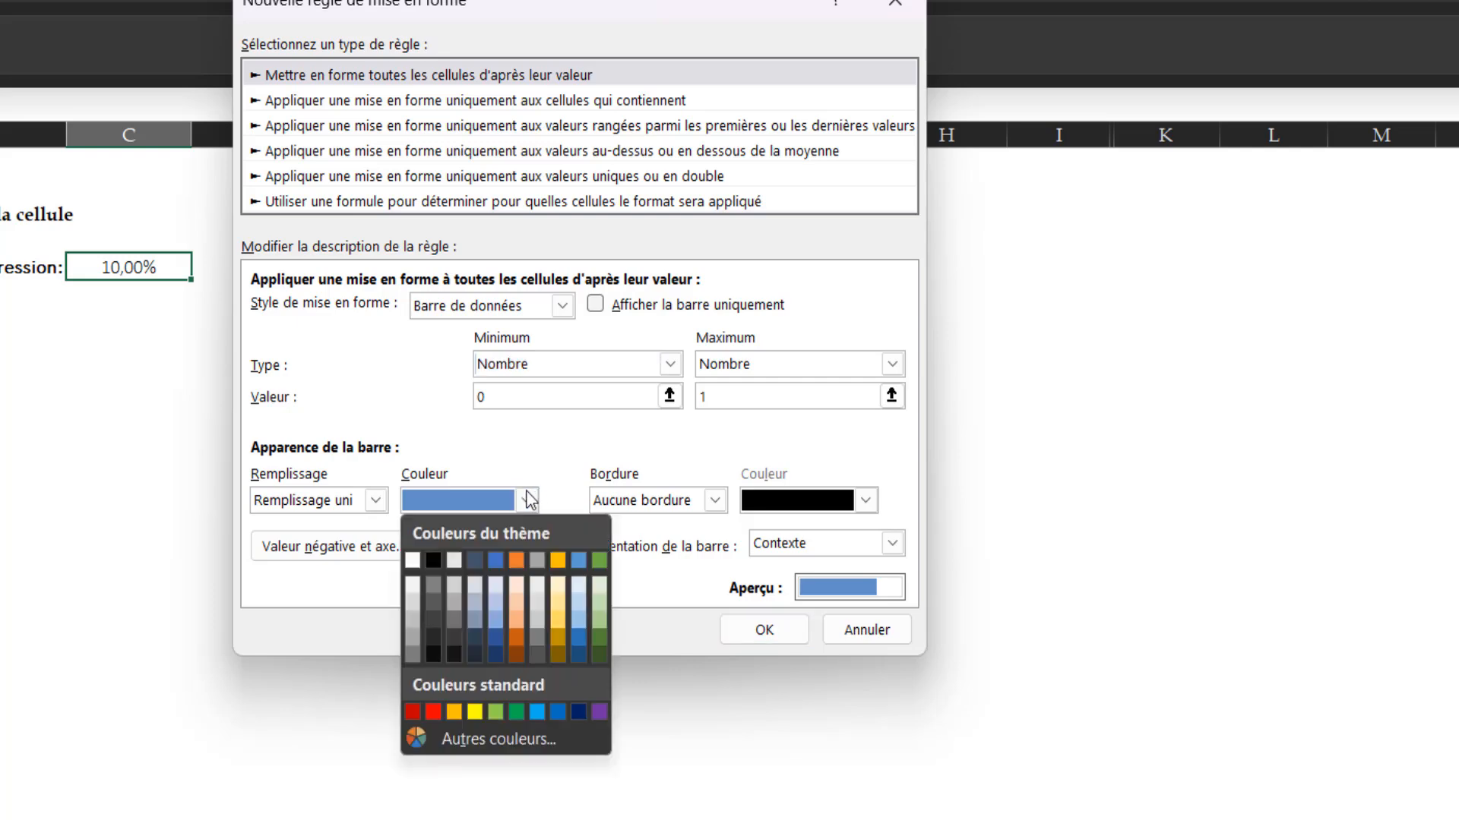
left_click(517, 711)
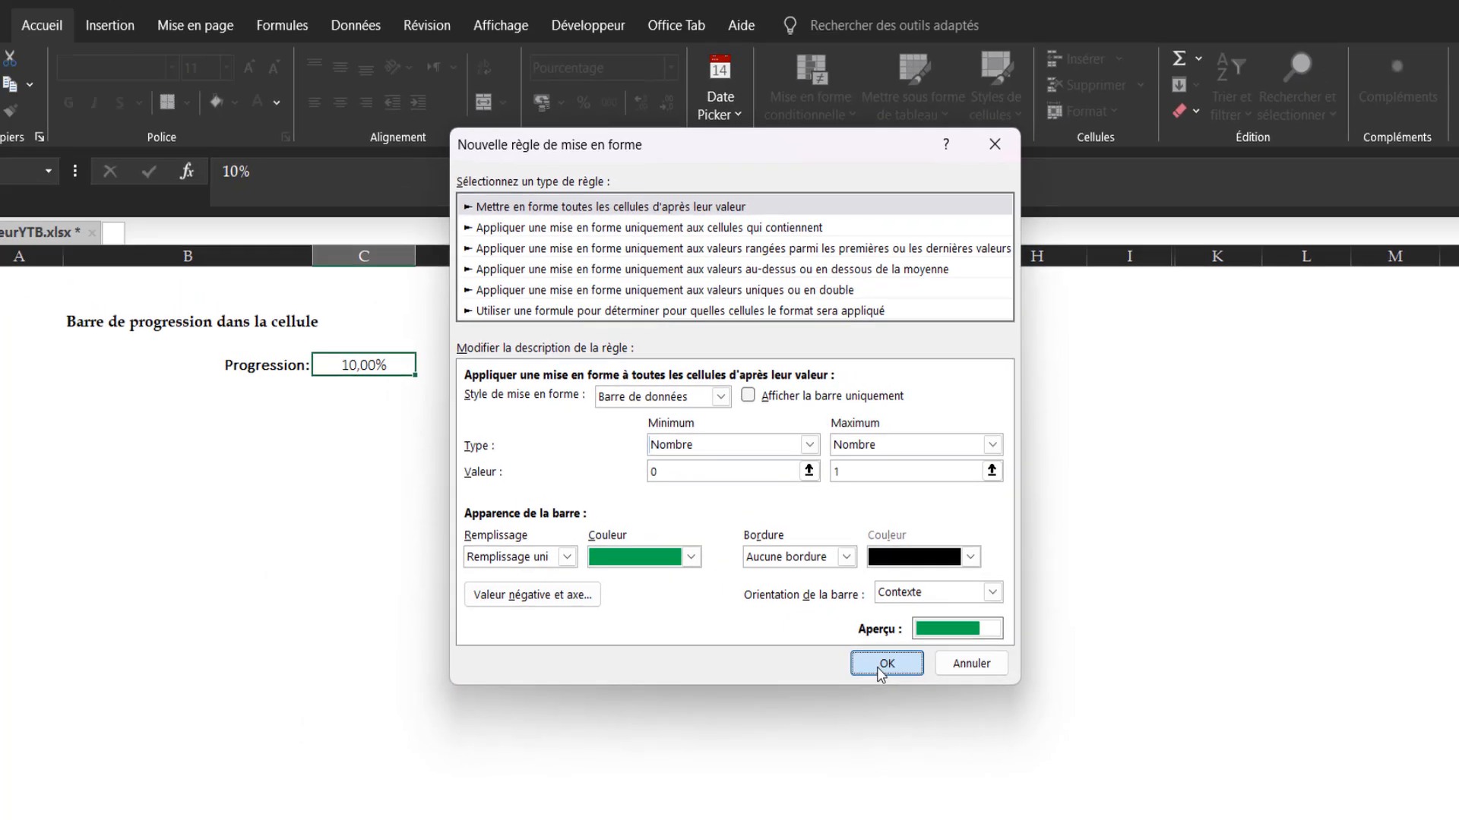
left_click(764, 630)
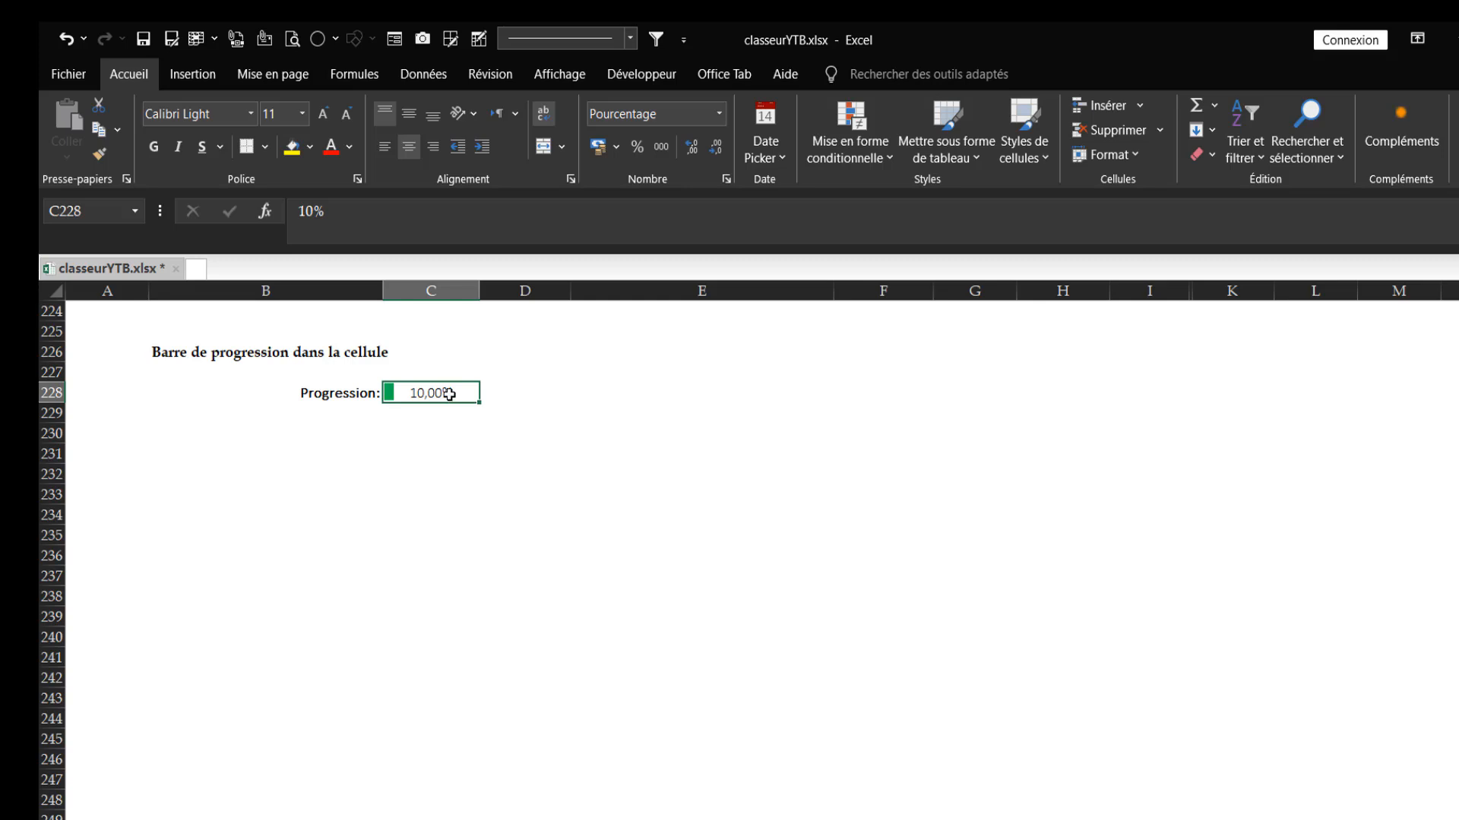
Test the new data bar by entering 25%, 65% and finally 75% in cell C228.
type("25")
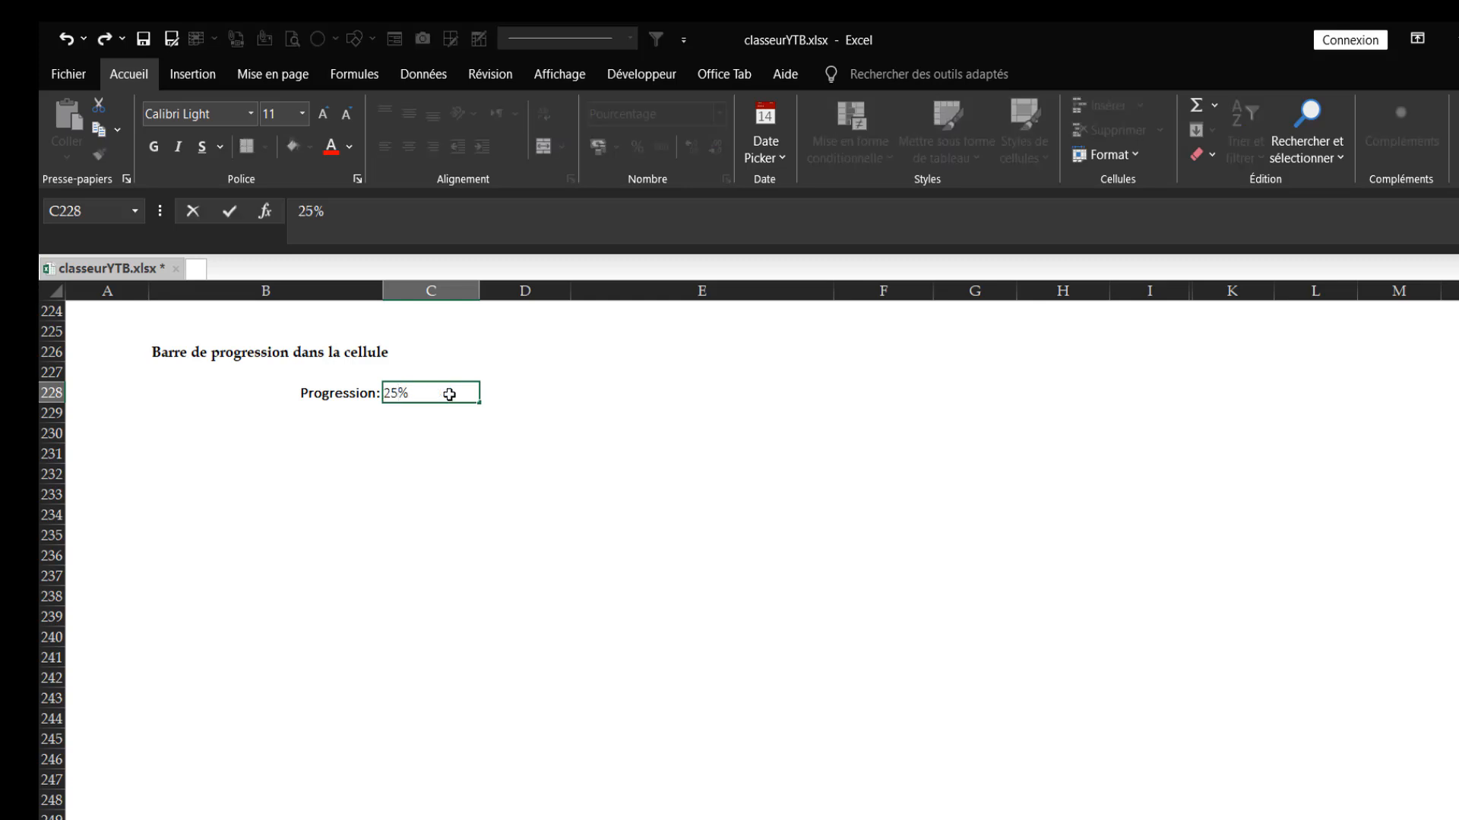
key("ctrl+Return")
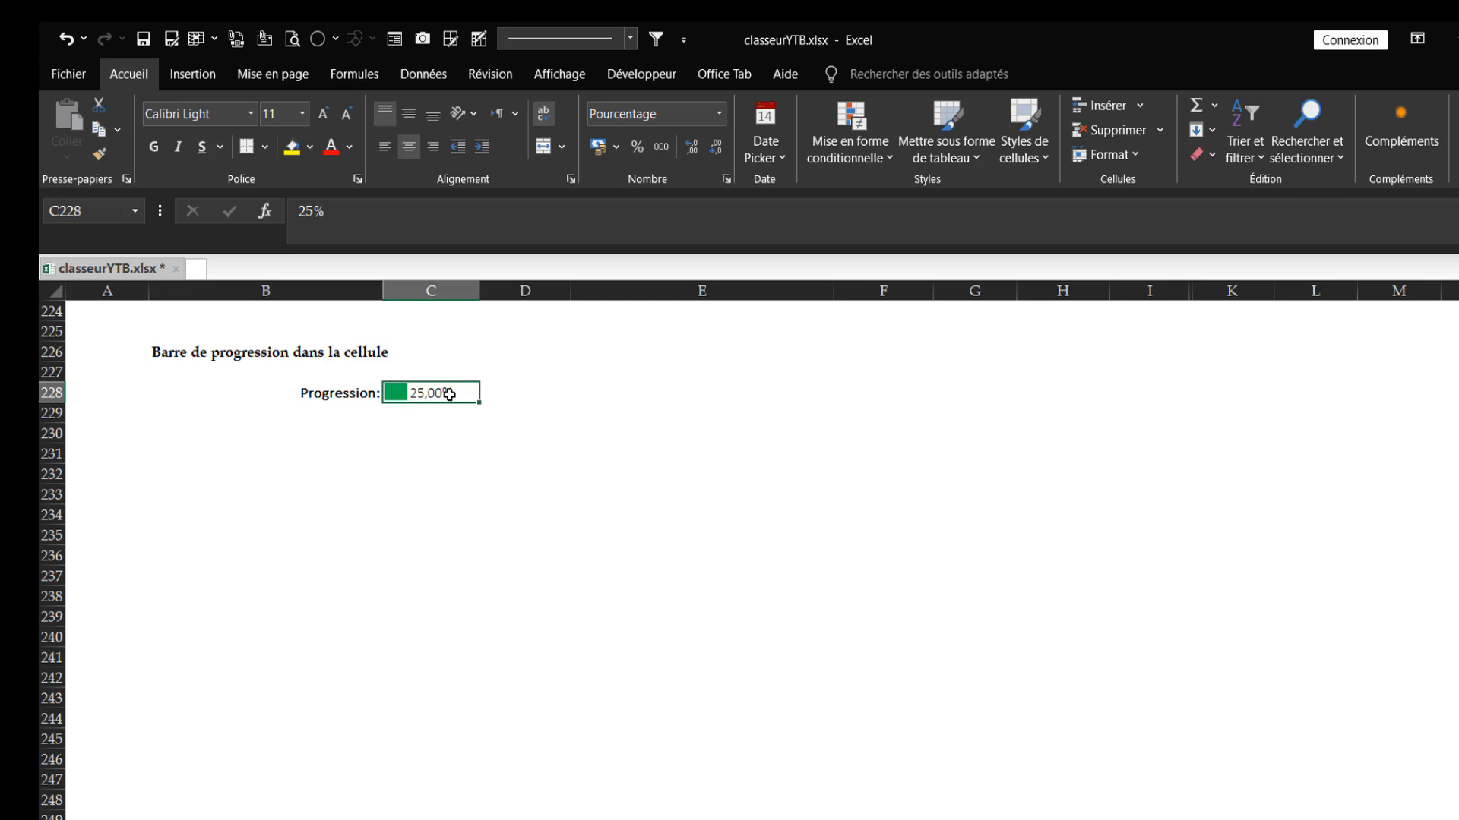
type("65")
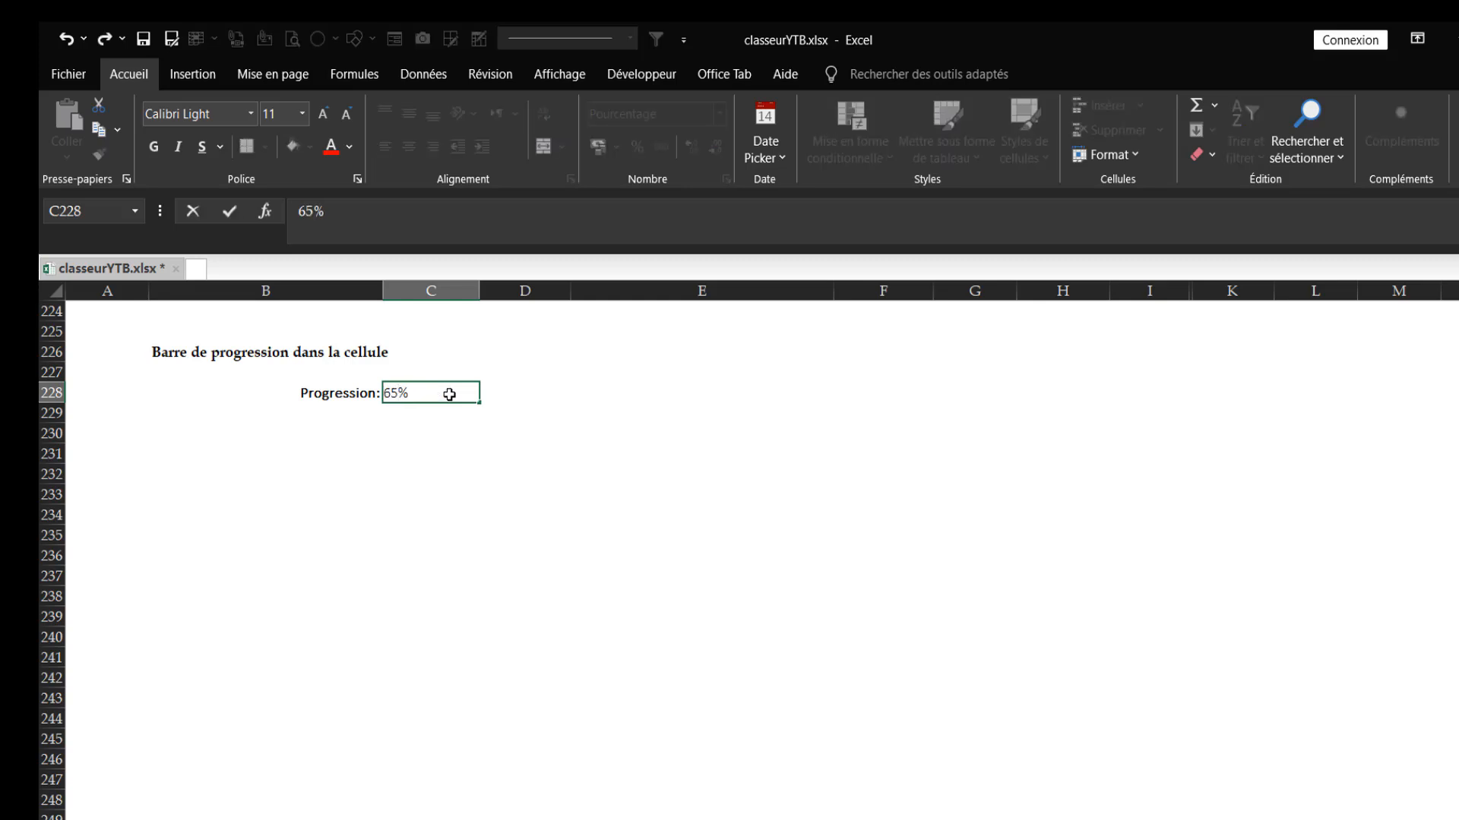
key("ctrl+Return")
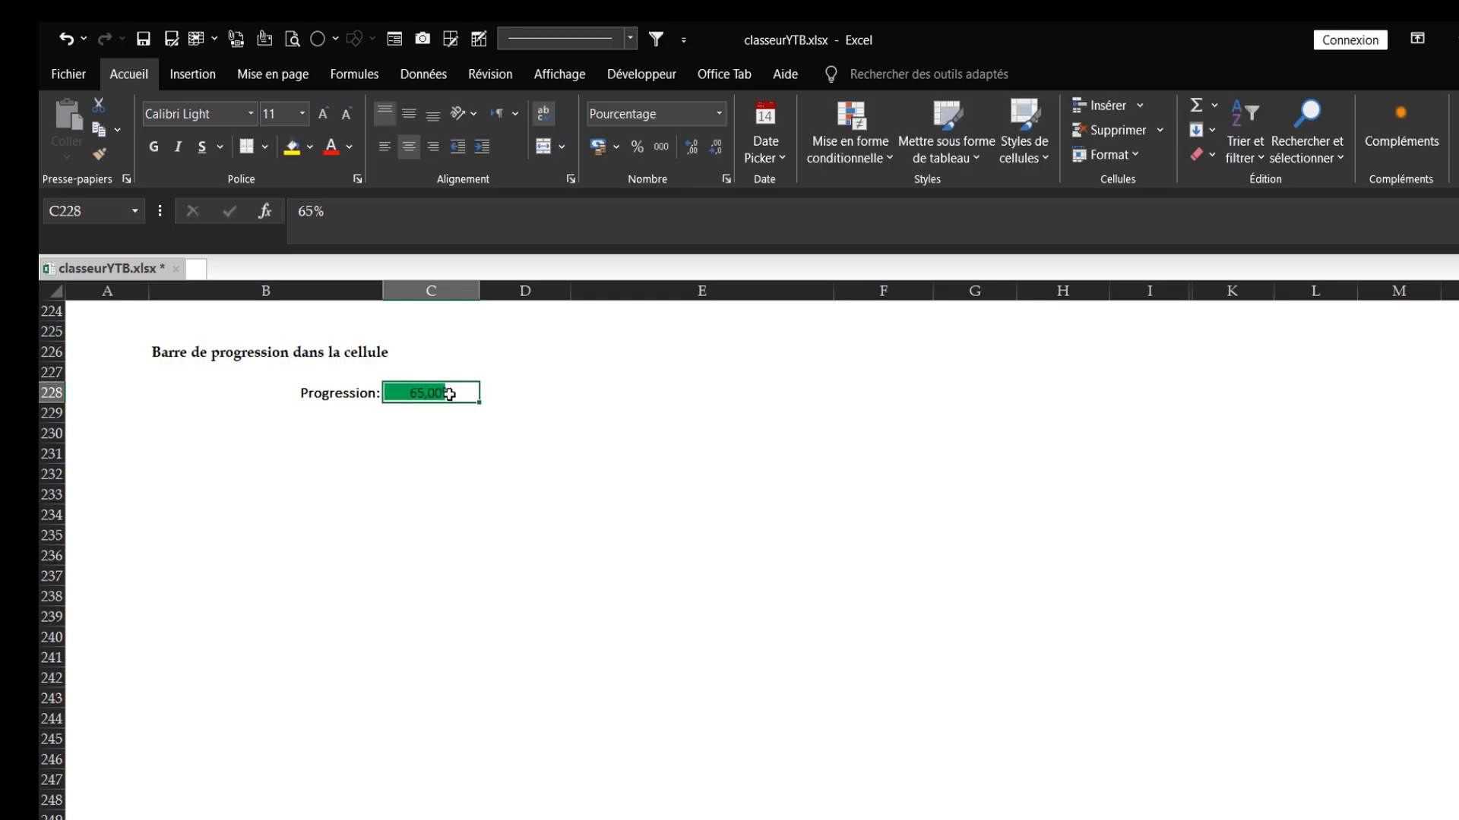
type("75")
key("ctrl+Return")
left_click(561, 392)
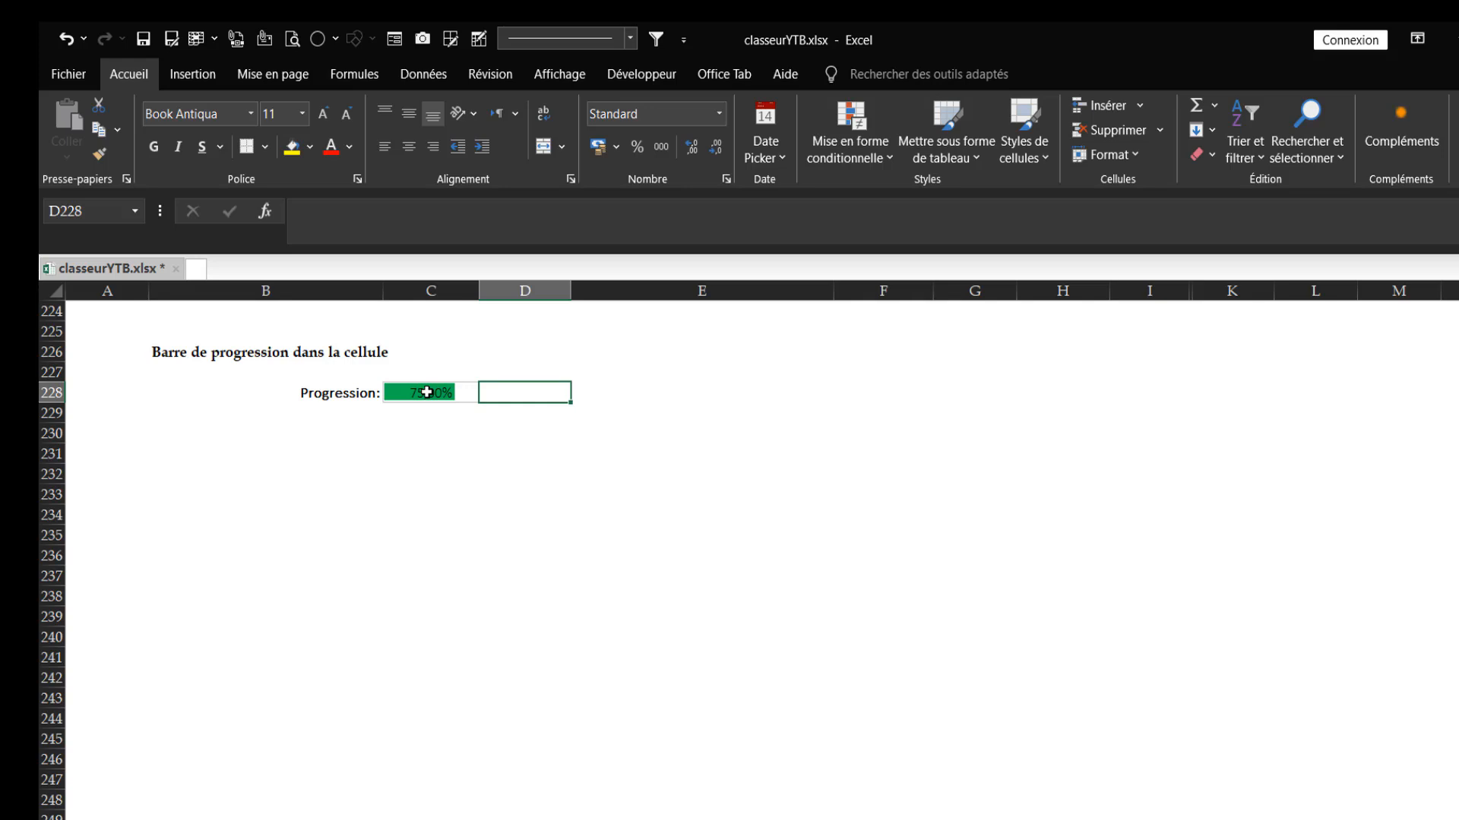
Begin another new formatting rule for the 75% progression cell, choosing Barre de données as its style.
left_click(427, 392)
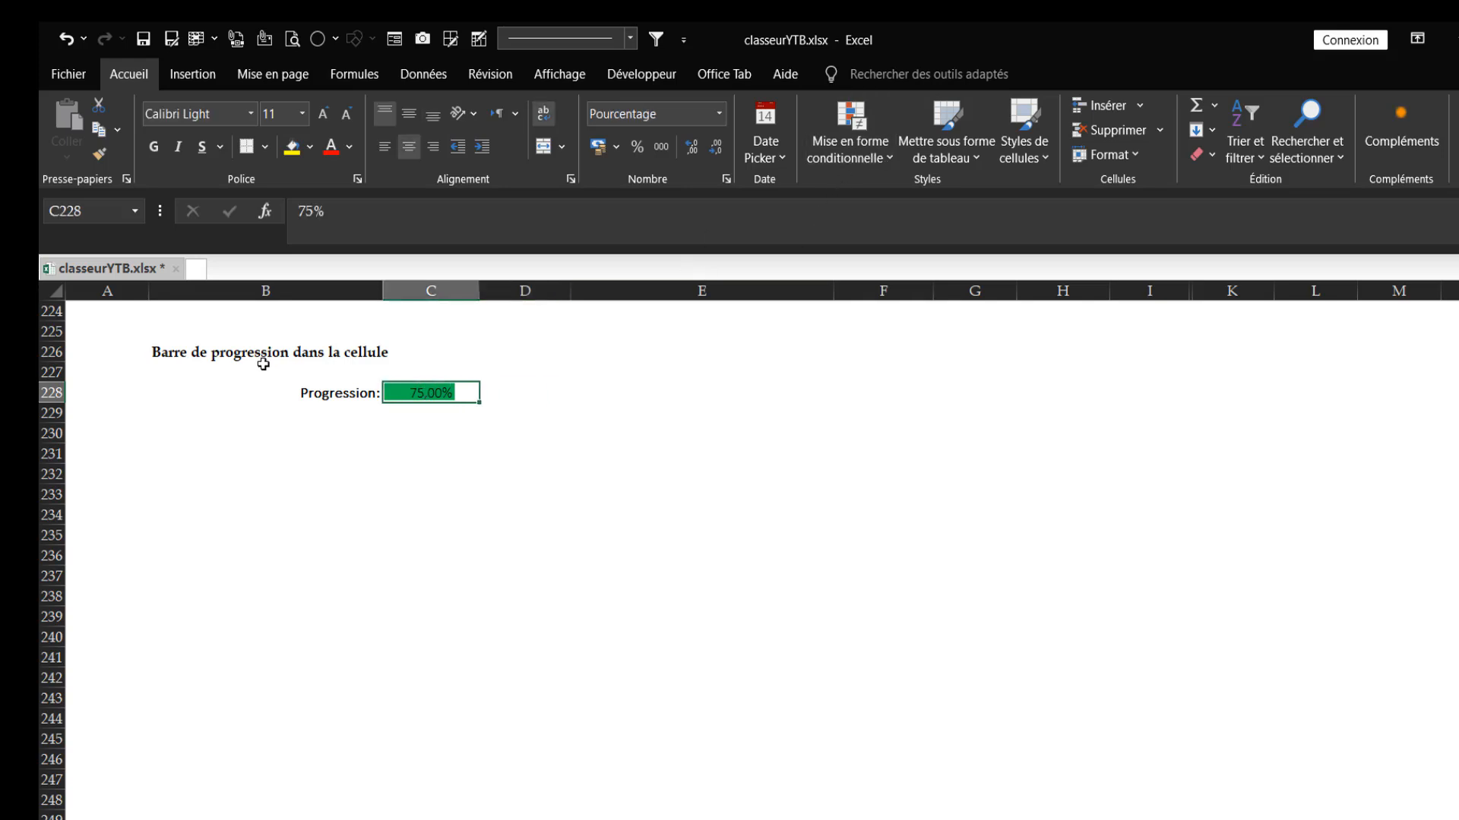
left_click(863, 135)
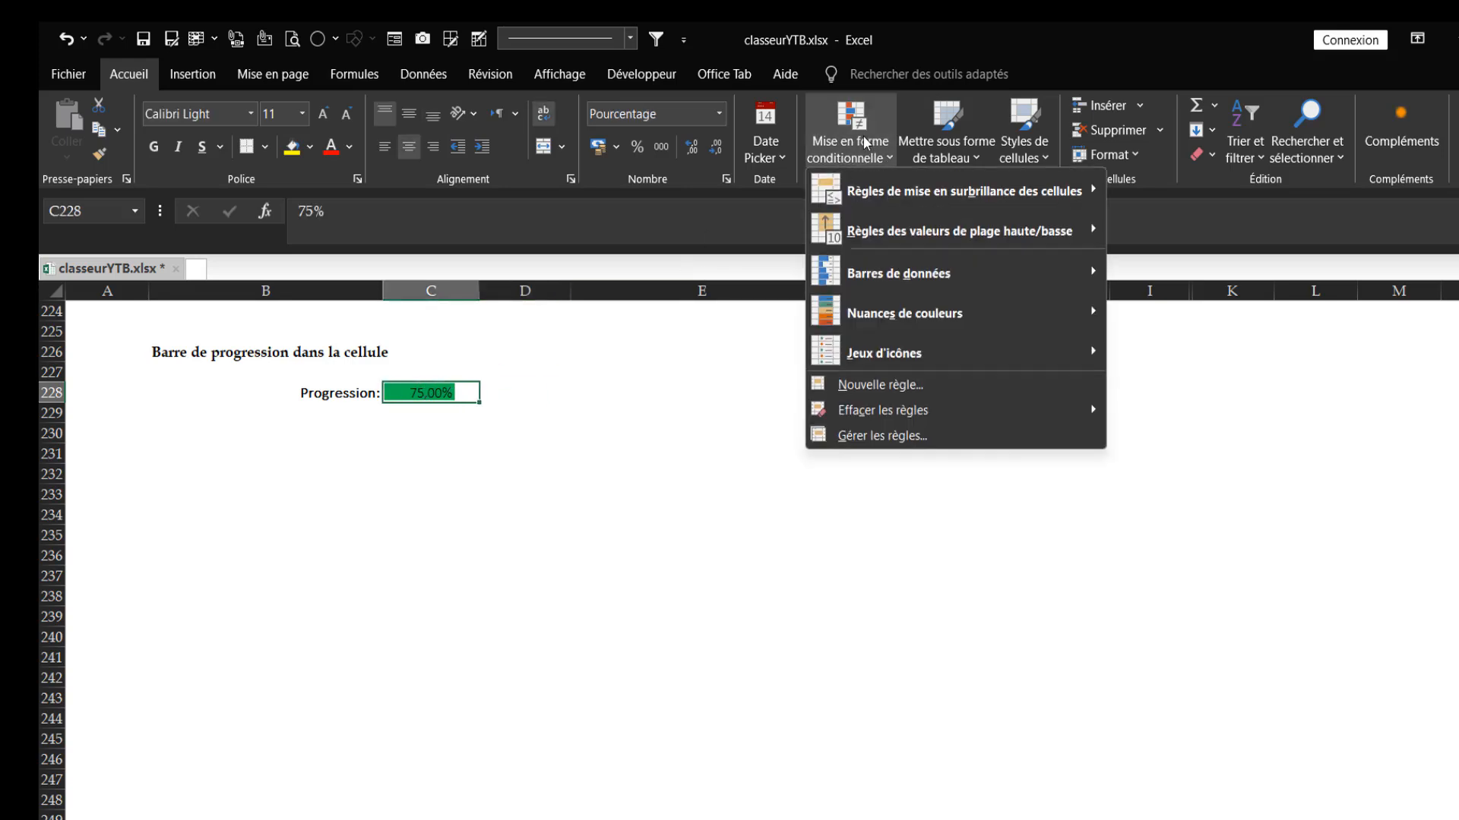
left_click(889, 391)
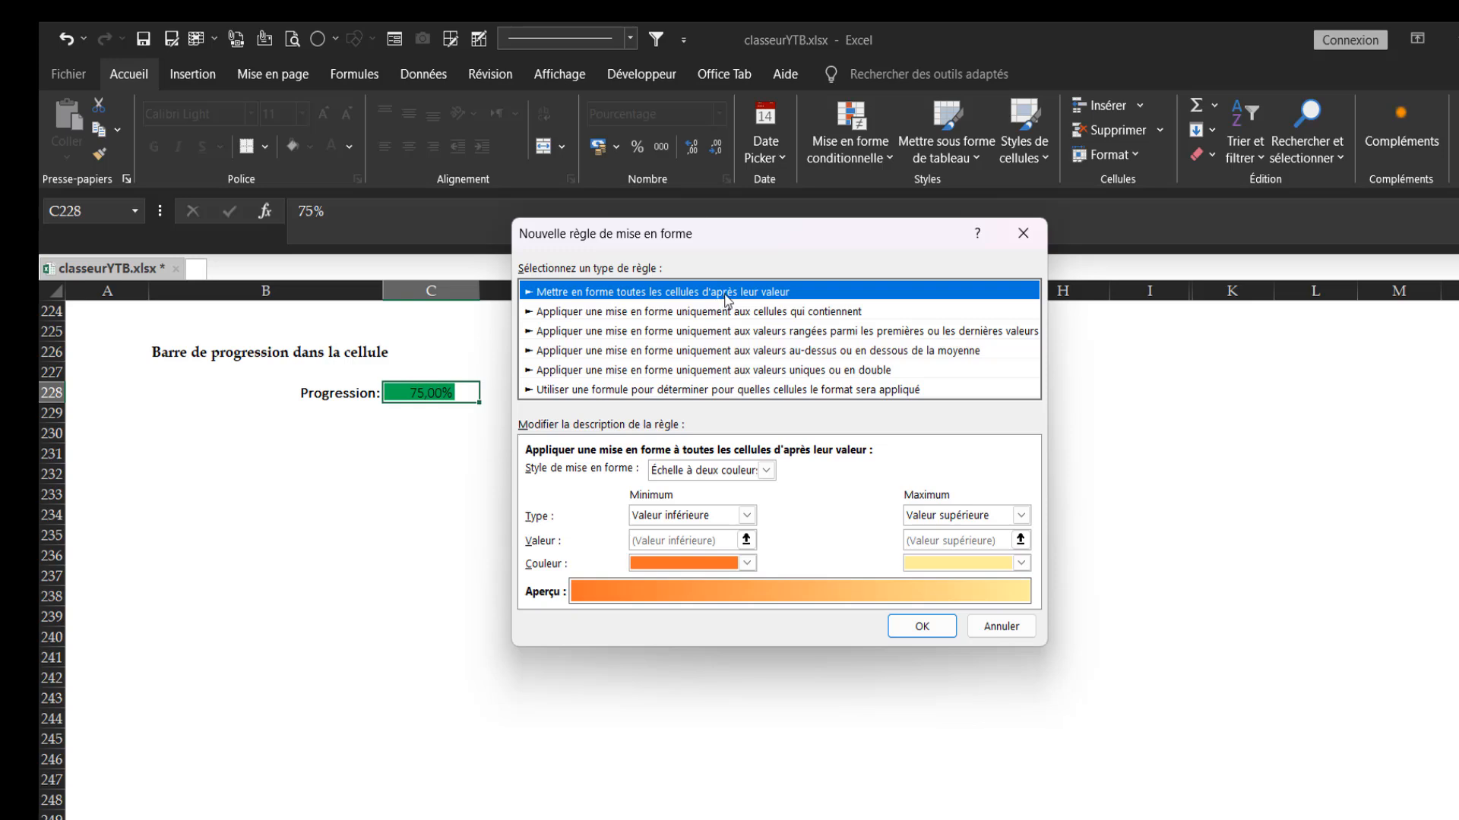
left_click(754, 470)
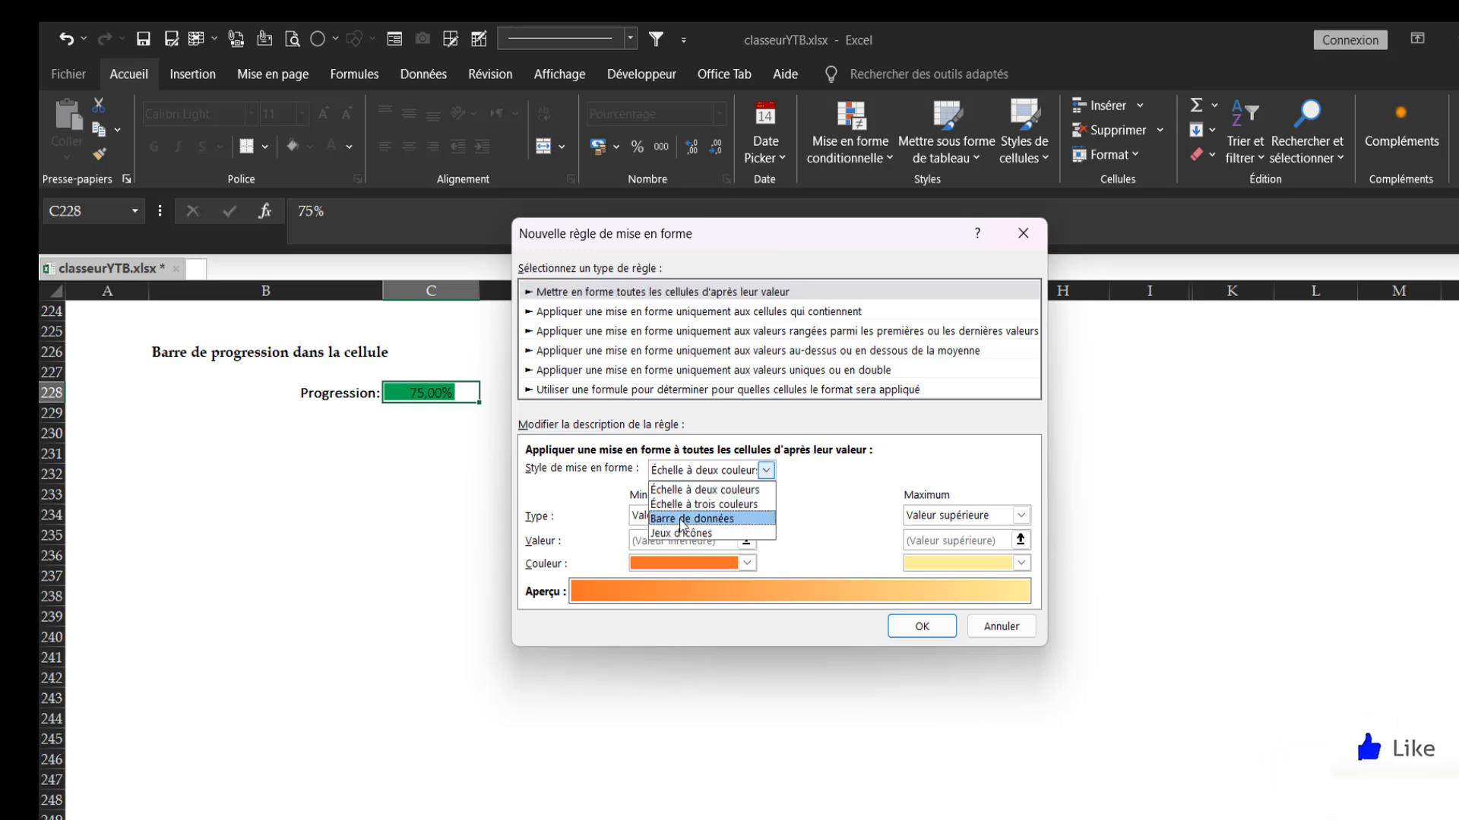
left_click(681, 519)
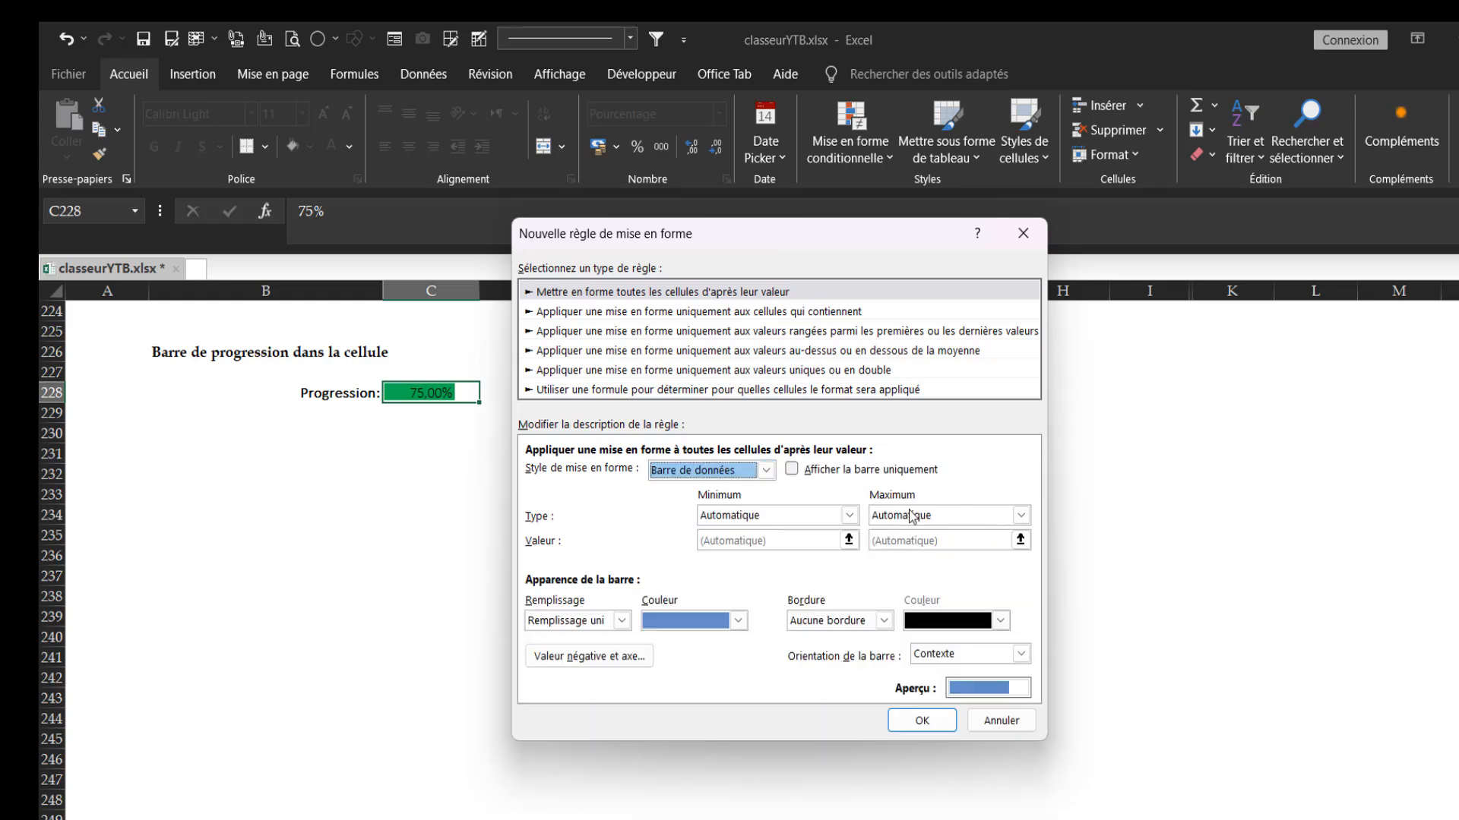
Check the minimum type options for the second data bar and cancel the new formatting rule.
left_click(823, 517)
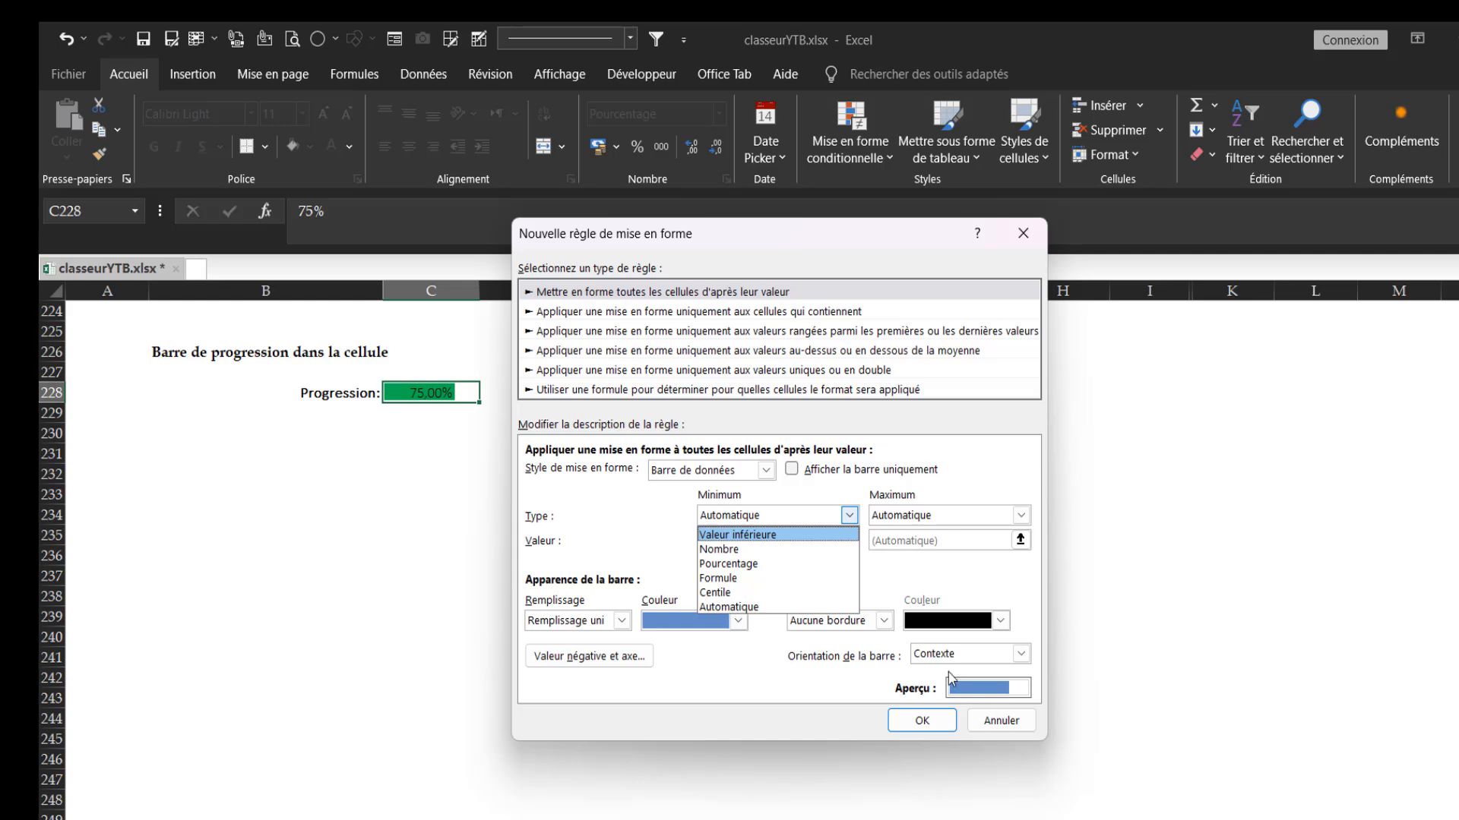
left_click(1001, 727)
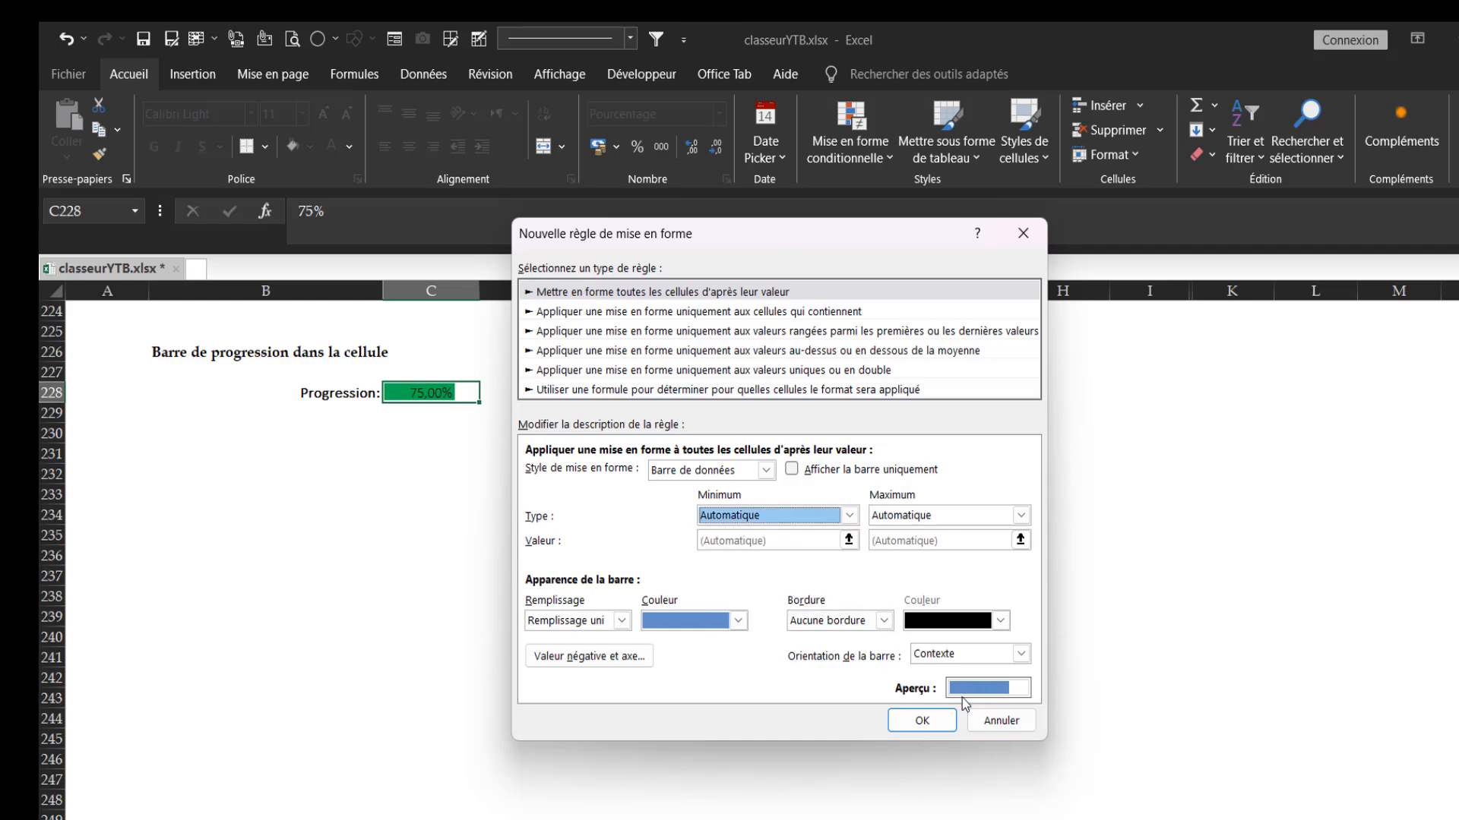
left_click(1000, 721)
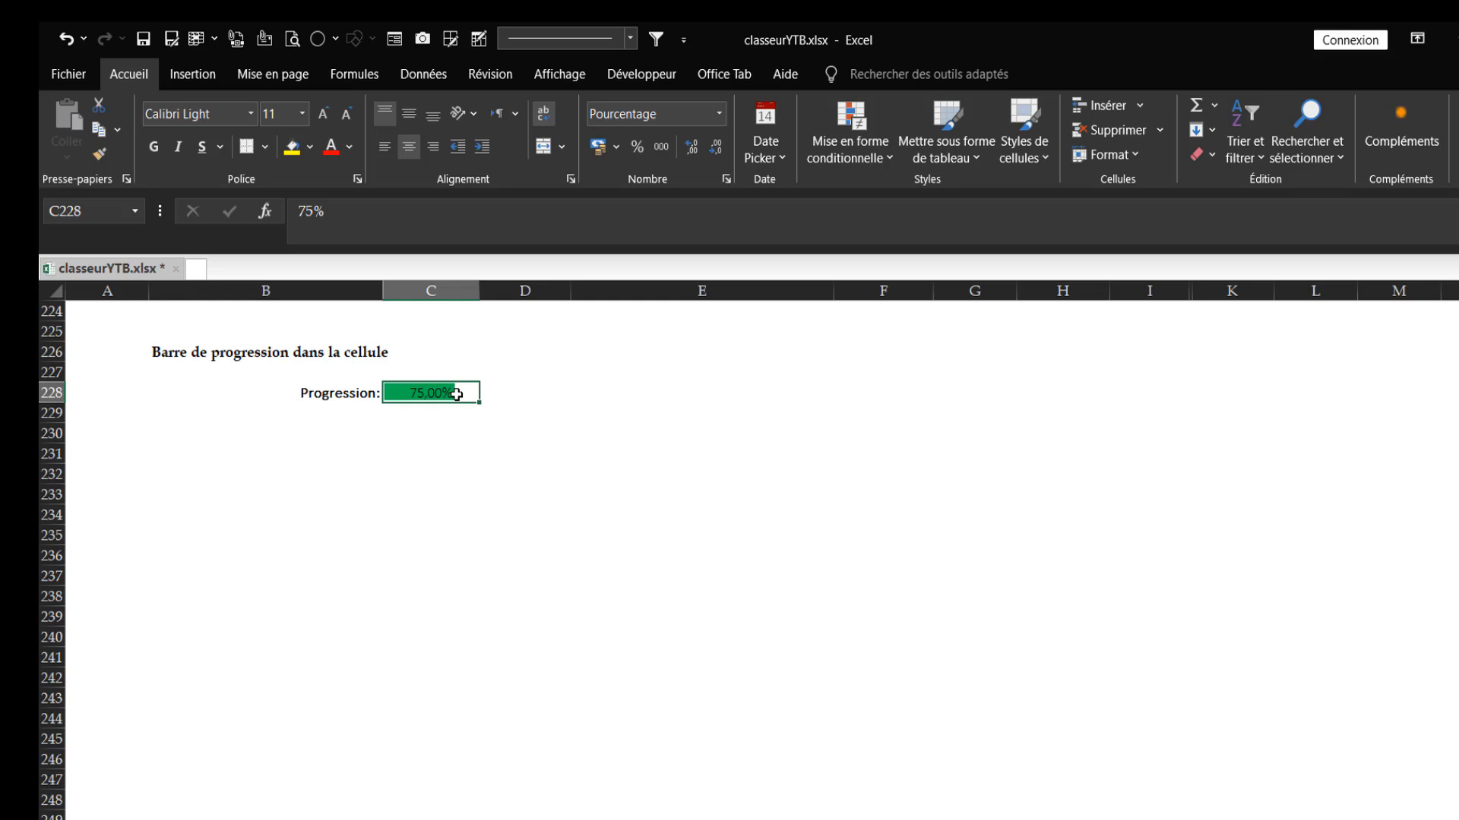
Set the progression percentage in cell C228 to 50% and leave the cell to view its progress bar.
type("50%")
key("Return")
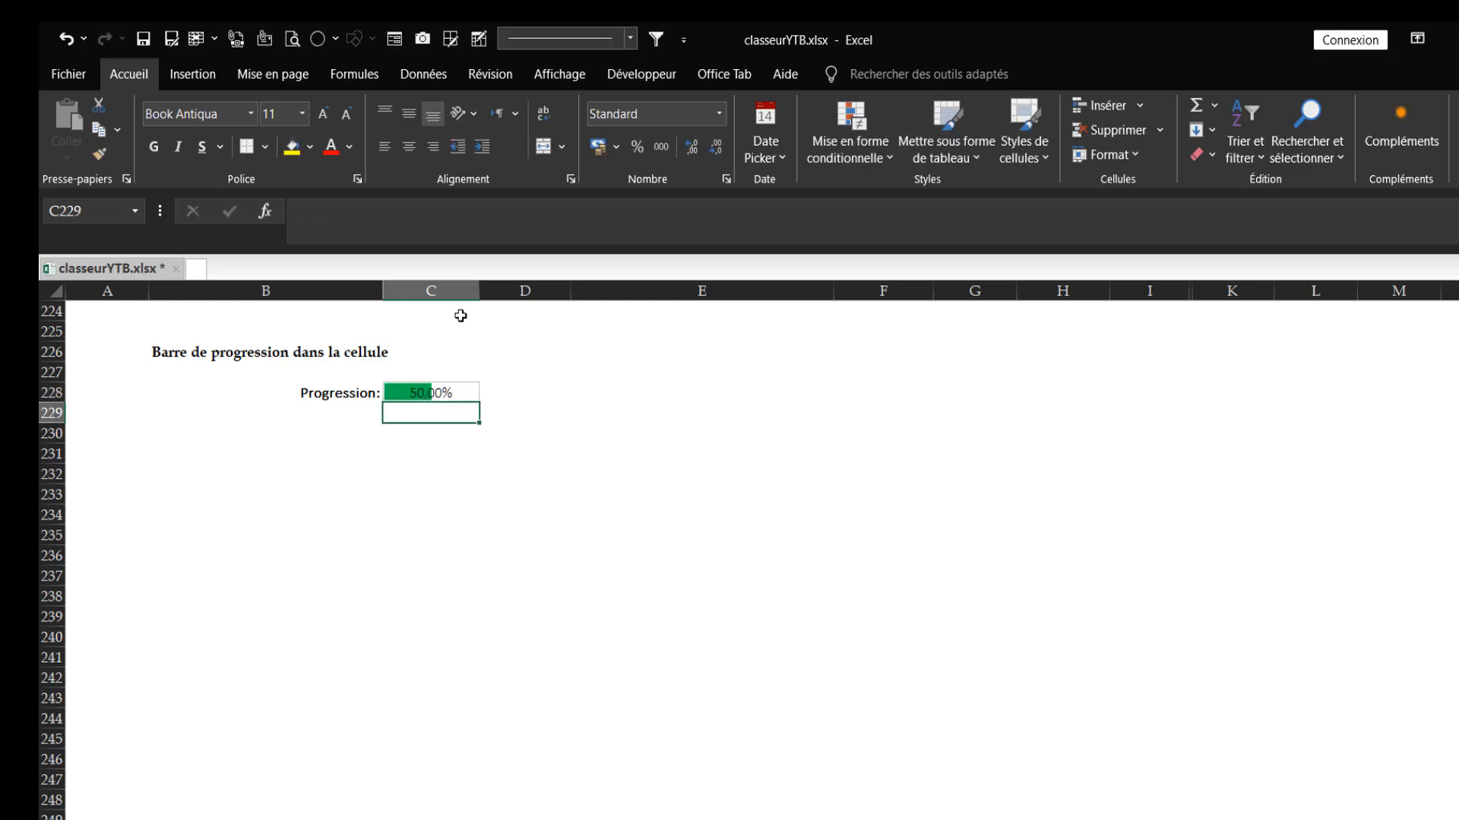
left_click(421, 393)
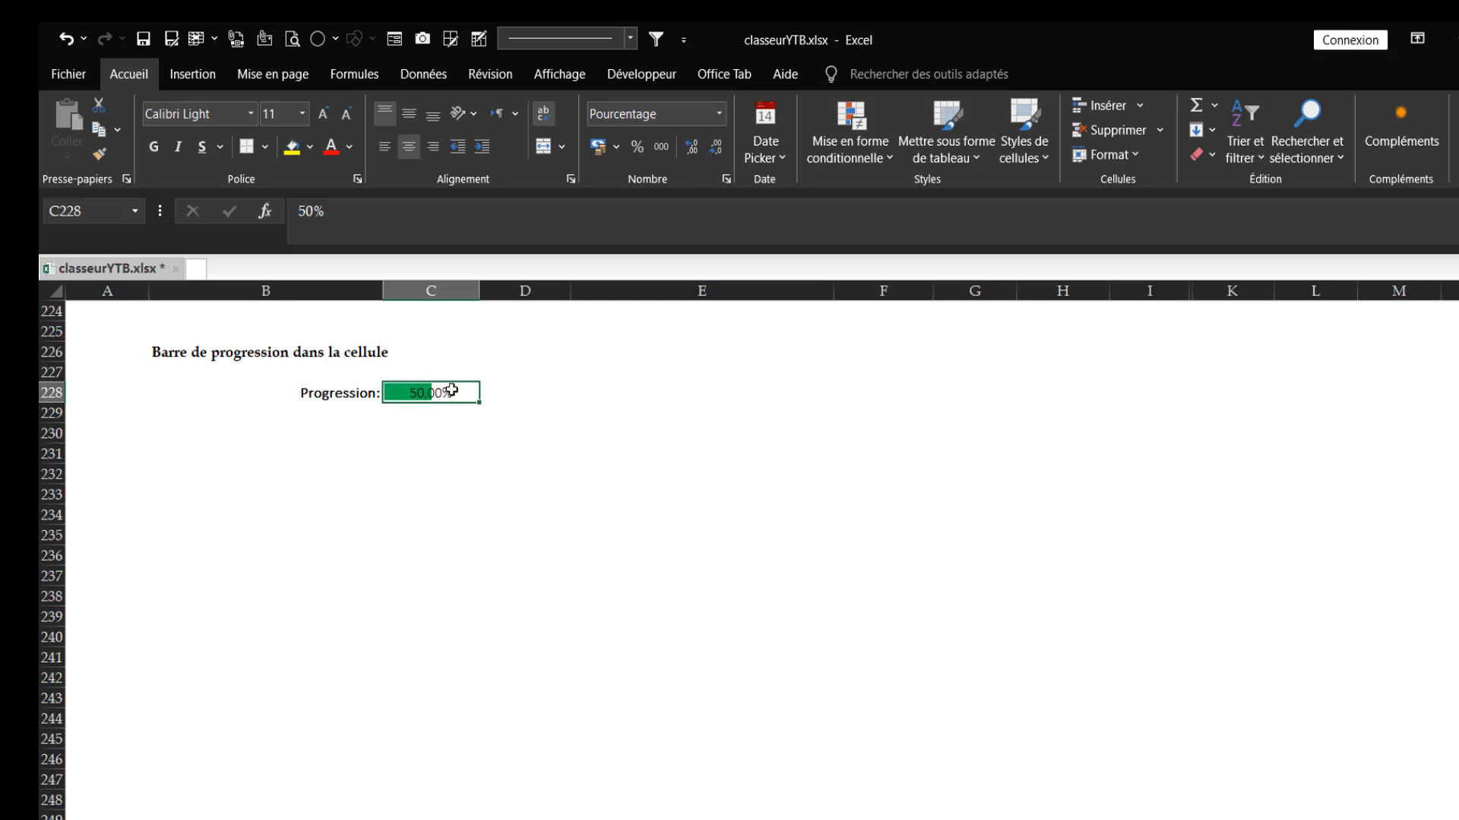
left_click(559, 466)
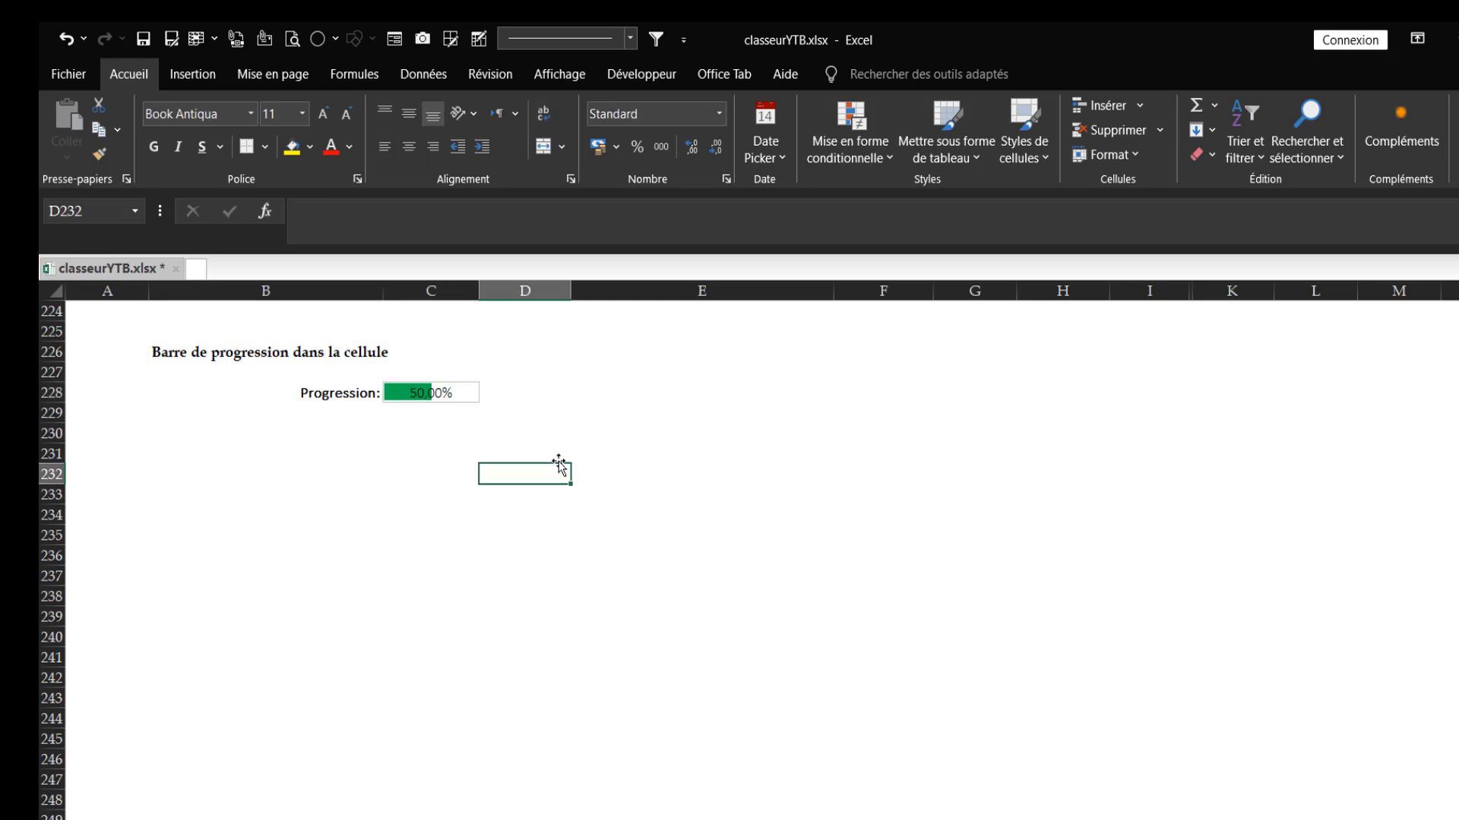